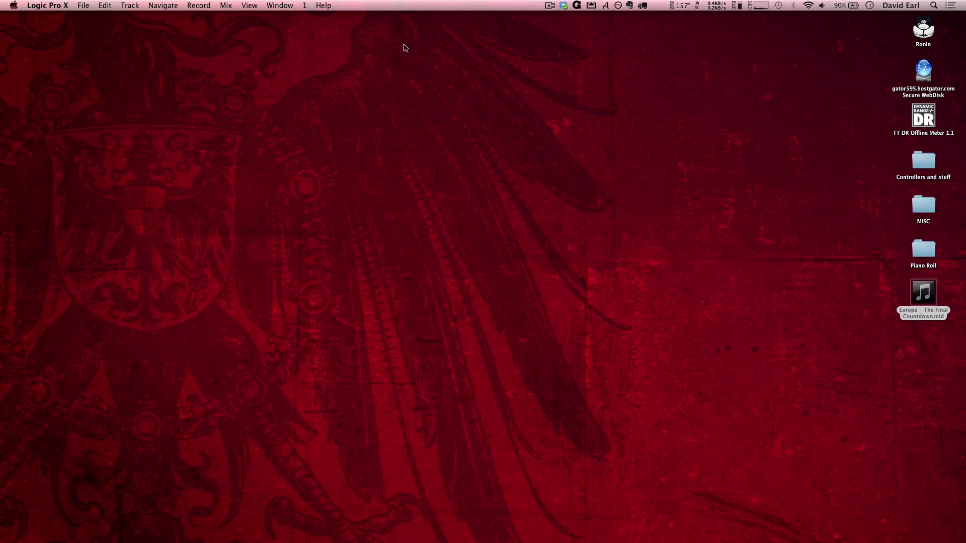
Create an empty project from the template chooser with one software instrument track.
click(48, 6)
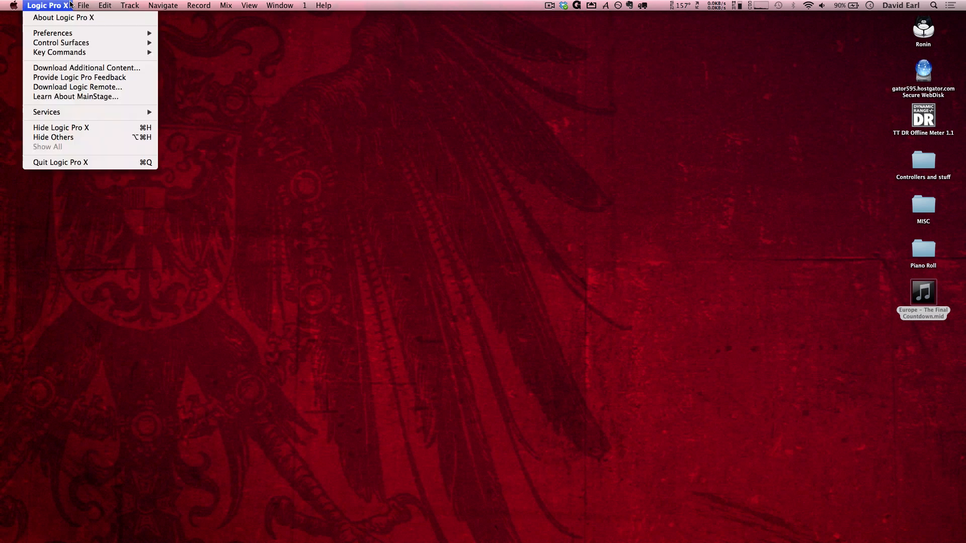
mouse_move(87, 3)
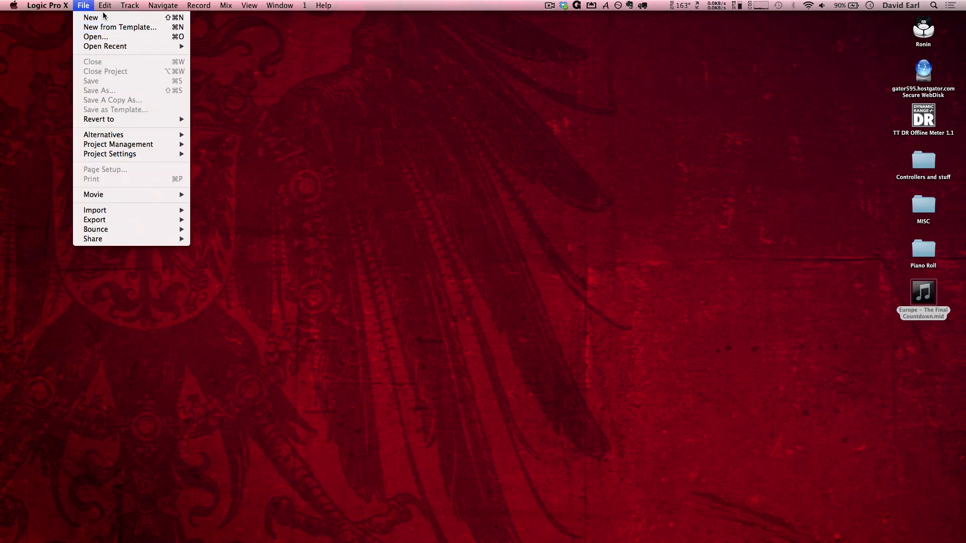
click(102, 30)
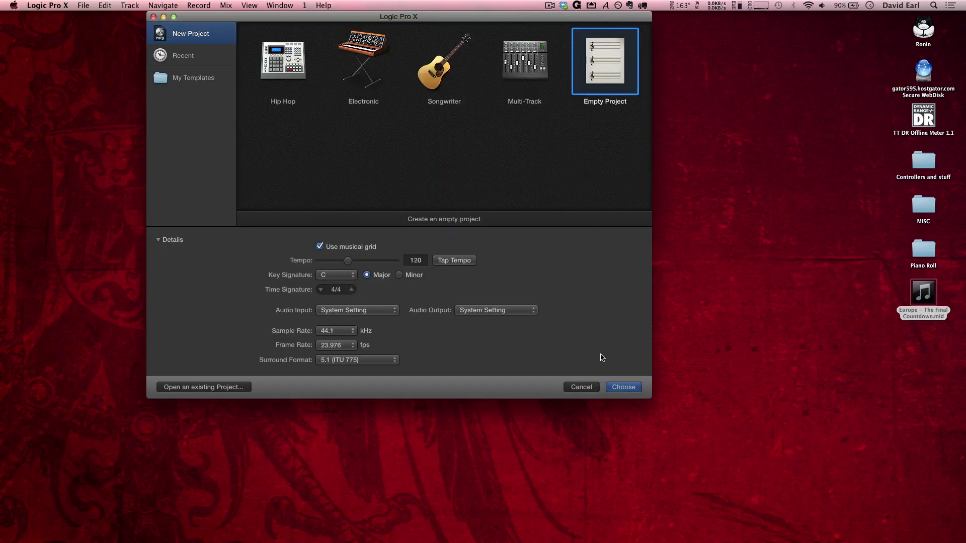
click(628, 388)
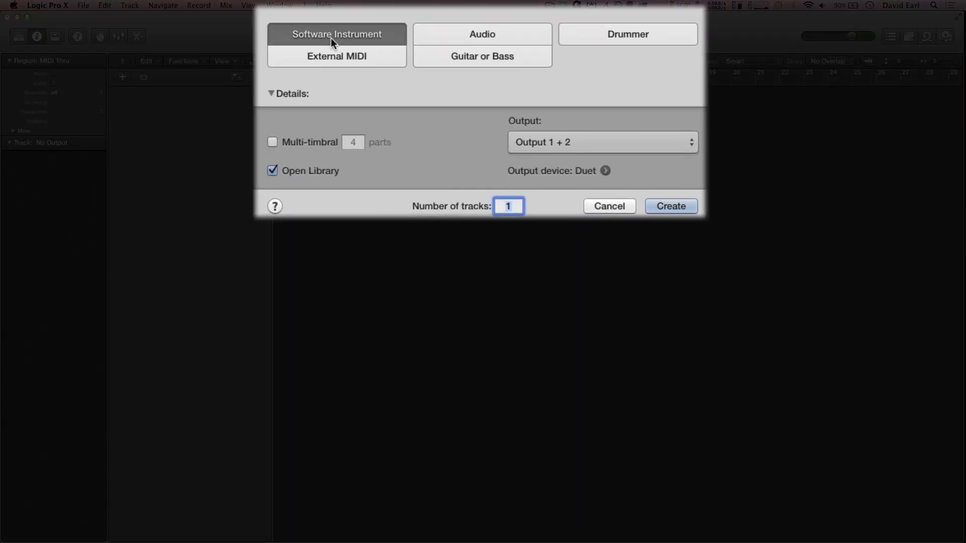
click(687, 204)
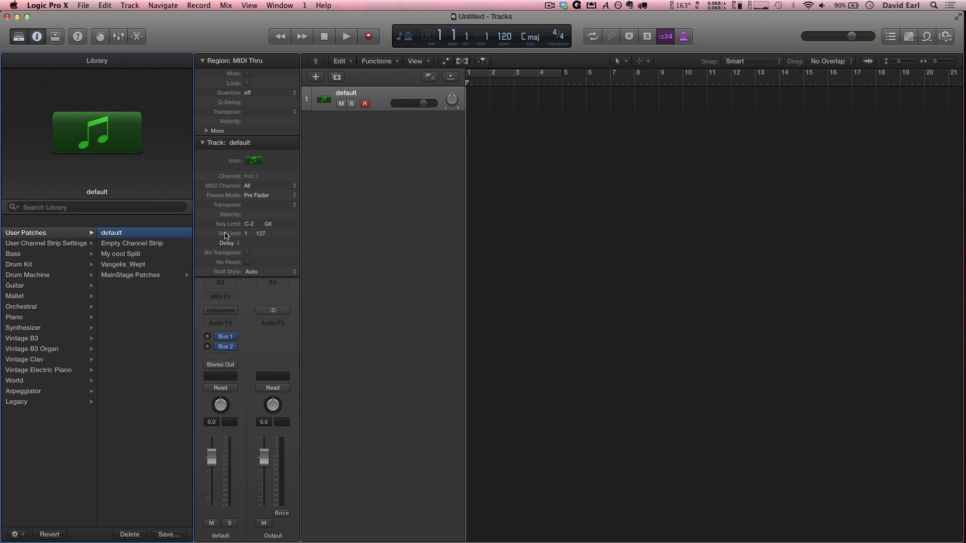
Load the stereo version of Ultrabeat as the track's instrument and move its window clear of the track inspector.
click(222, 310)
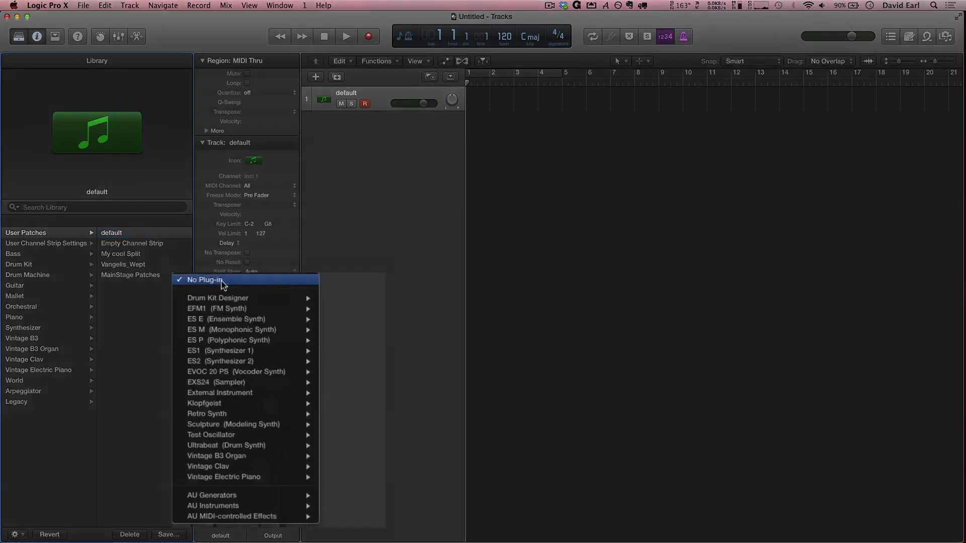
mouse_move(236, 448)
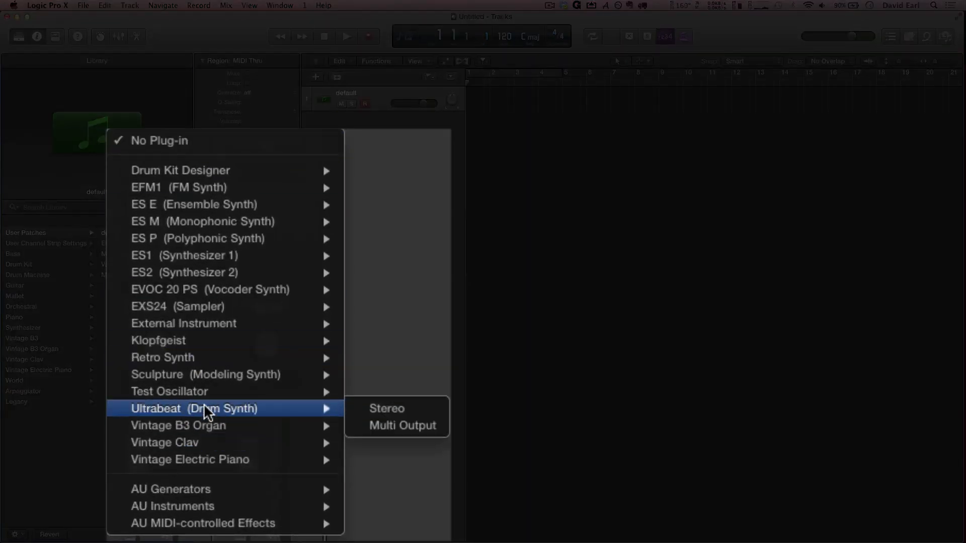
click(432, 409)
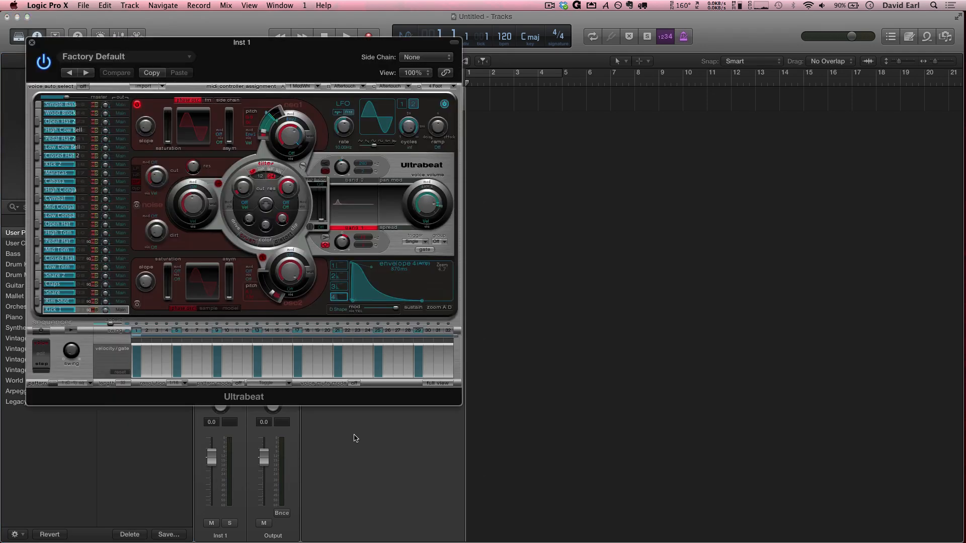
drag(167, 44, 390, 22)
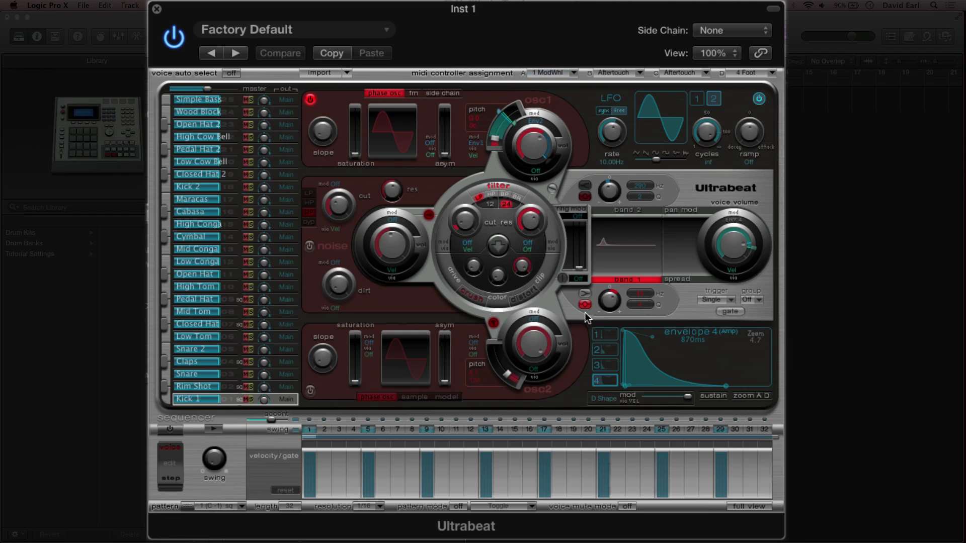
Examine the synthesis settings of the Mid Conga, Closed Hat, Low Tom and Snare 2 voices.
click(203, 250)
click(199, 322)
click(198, 336)
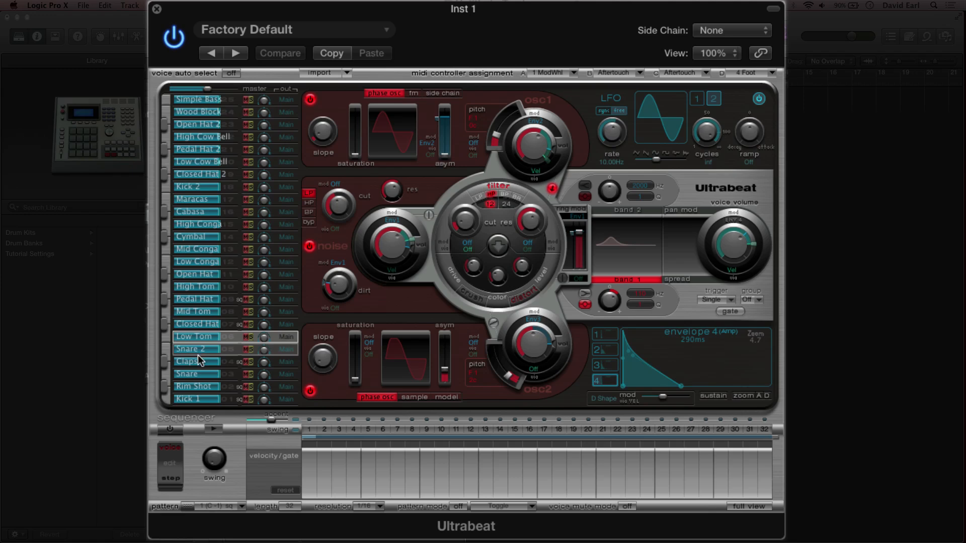
click(198, 350)
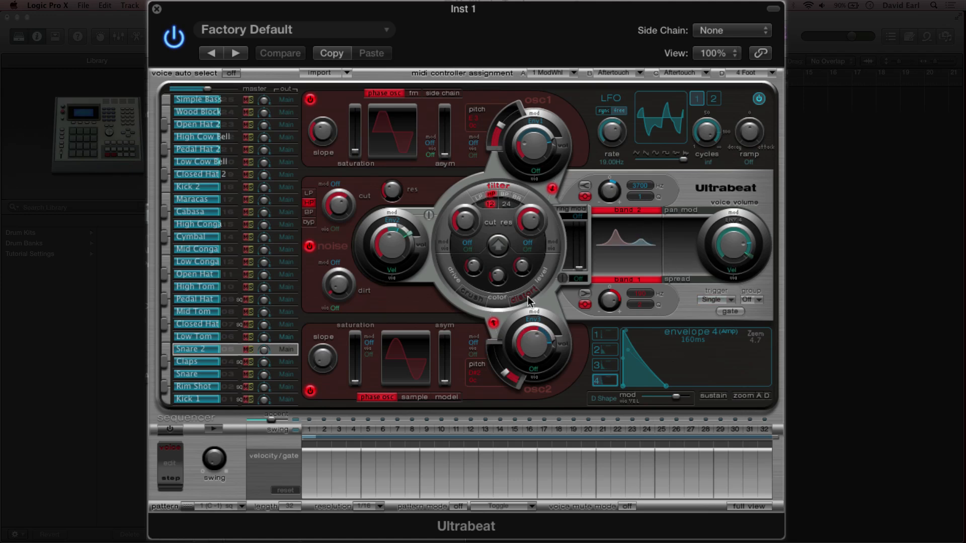
With the Kick 1 voice selected, switch to pattern 10 (A -1) and turn on the step sequencer.
click(204, 399)
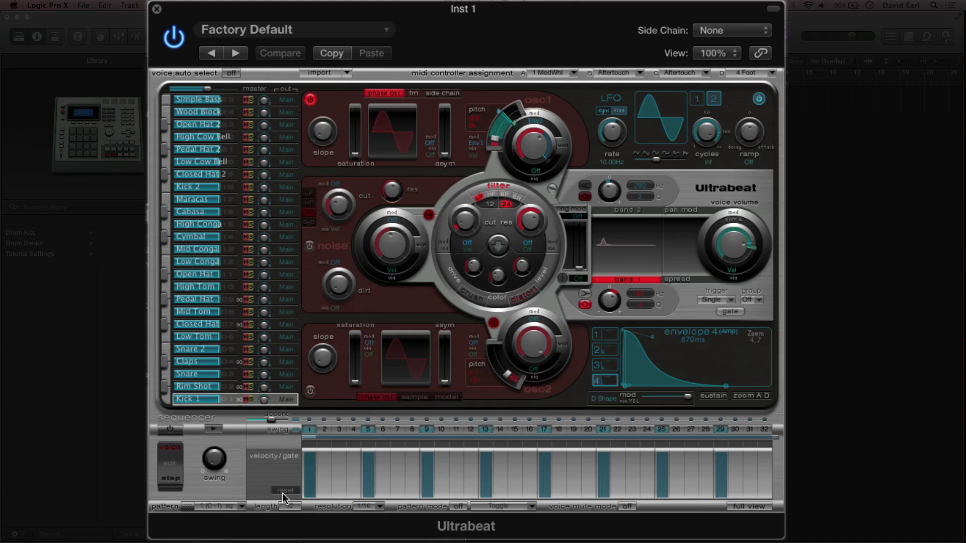
click(189, 507)
click(241, 507)
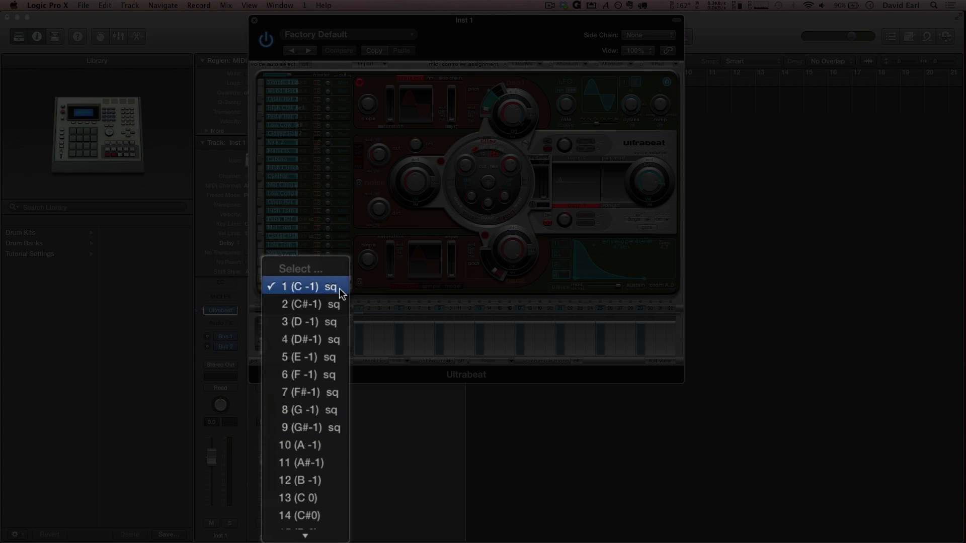
click(332, 451)
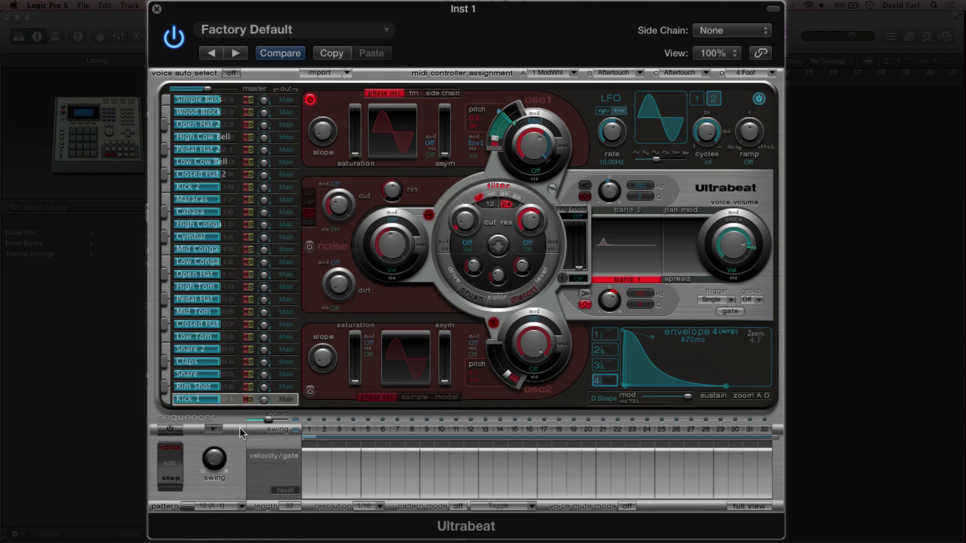
click(182, 429)
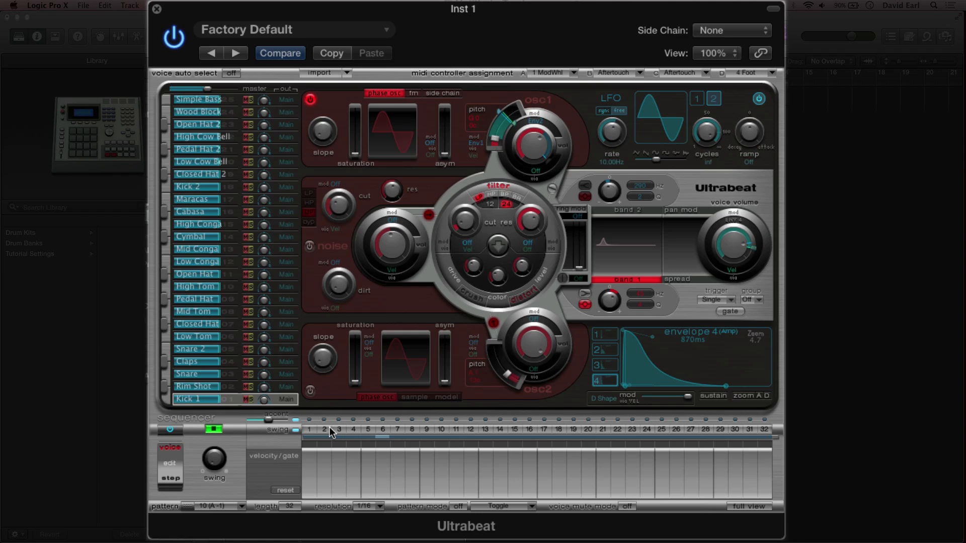
Program Kick 1 hits on steps 1, 5, 9, 13, 16, 19, 22, 25, 27, 30, 31 and 32, and stop the pattern.
click(308, 430)
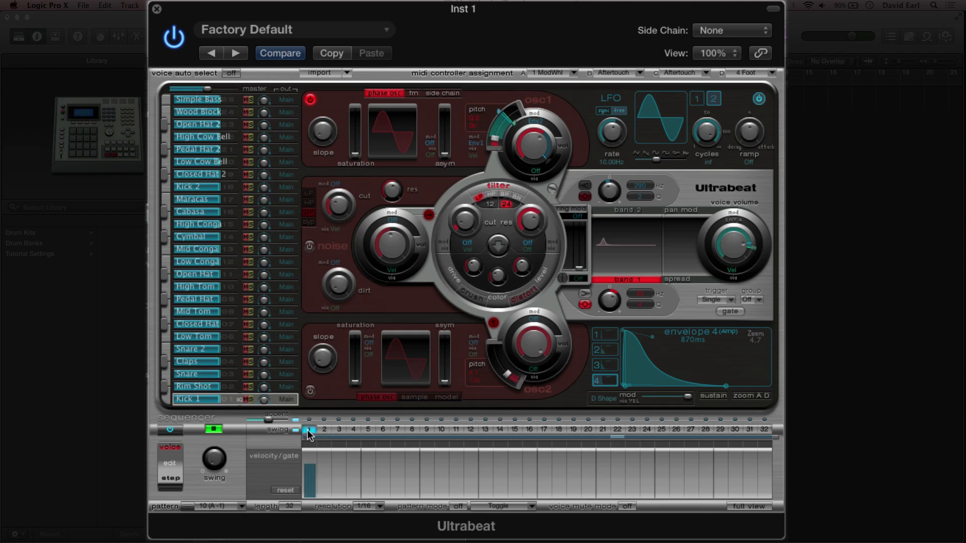
click(368, 430)
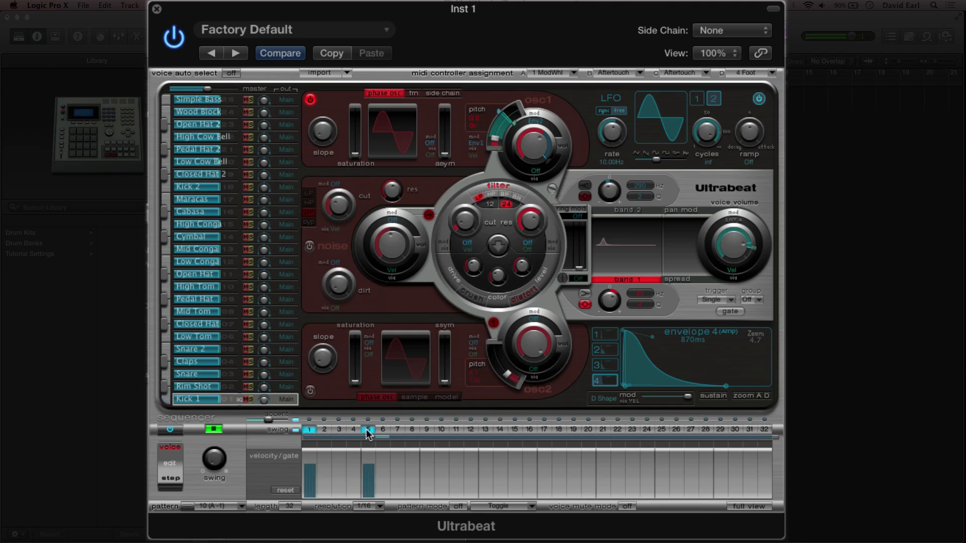
click(427, 431)
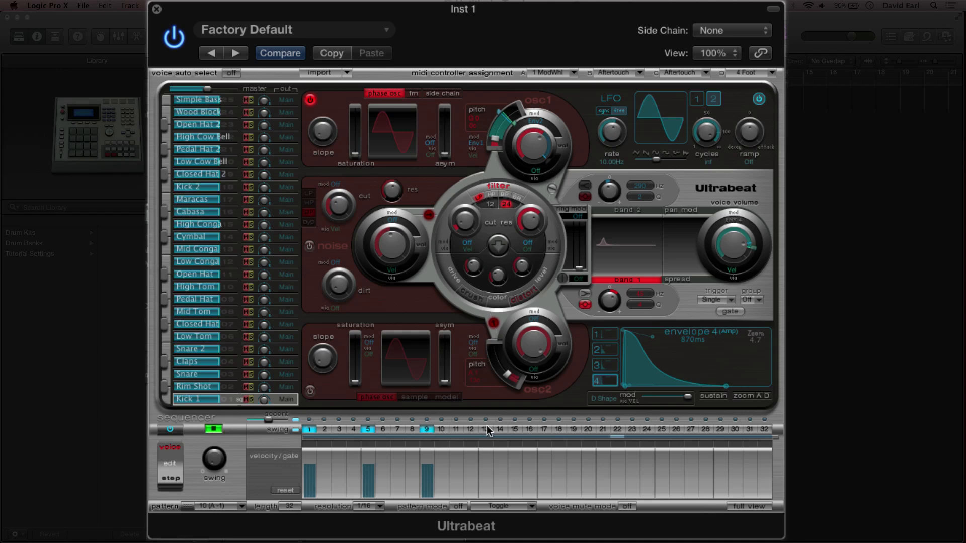
click(485, 430)
click(530, 430)
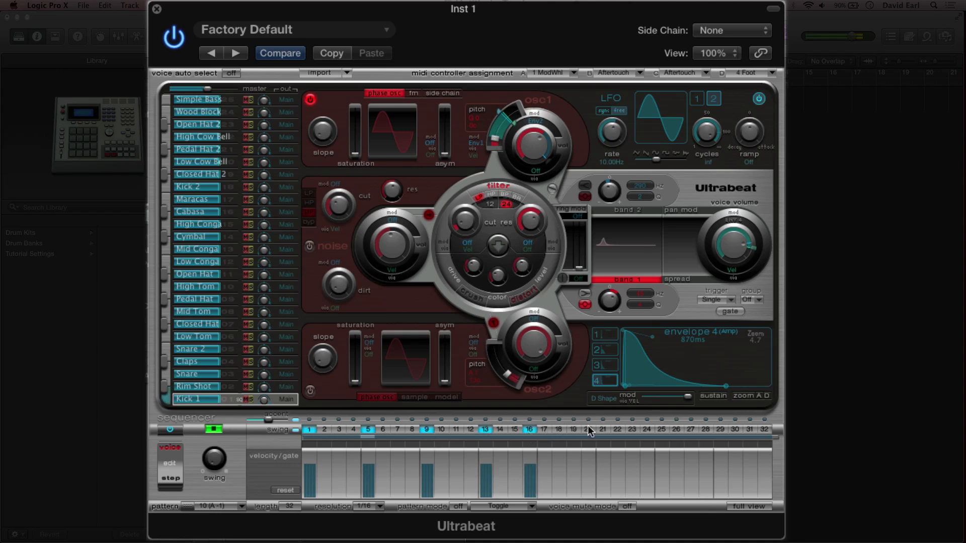
click(572, 430)
click(618, 430)
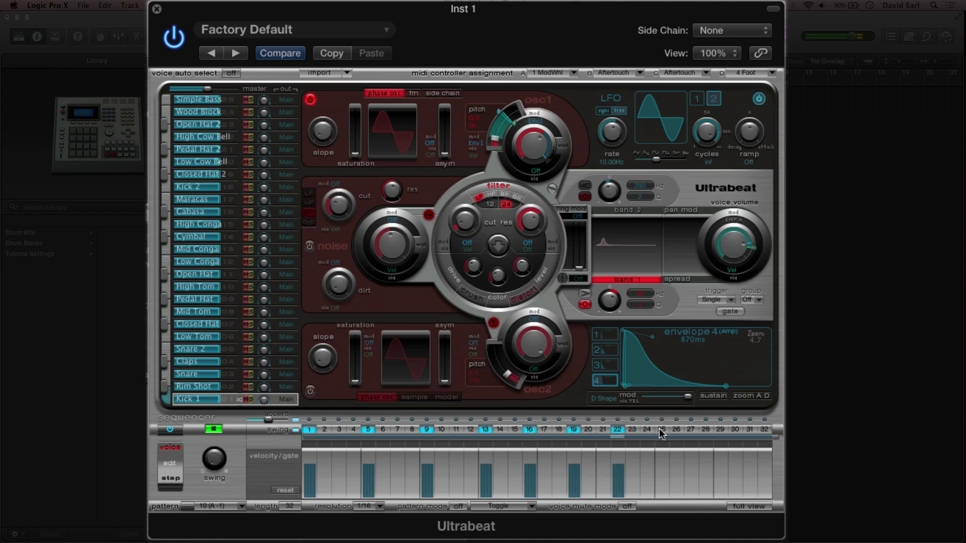
click(661, 430)
click(691, 430)
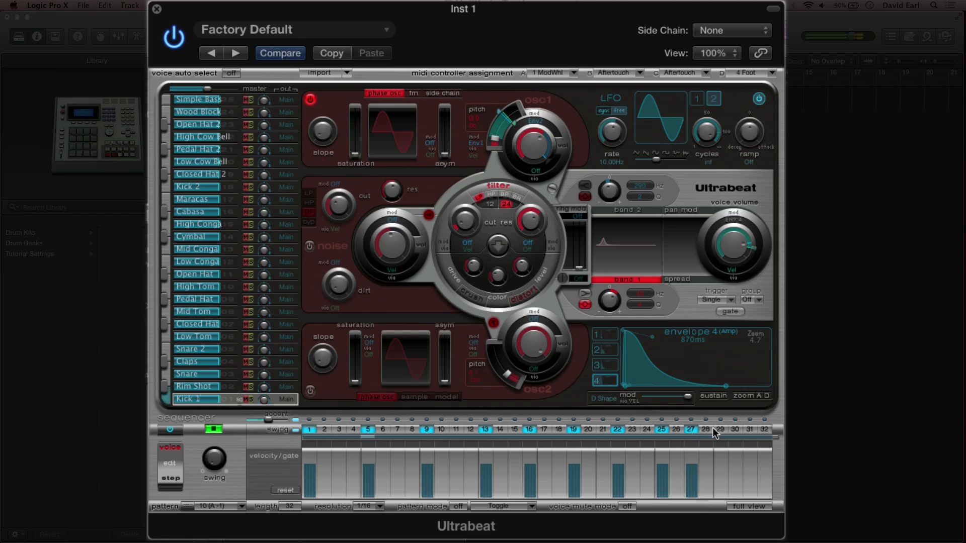
click(736, 430)
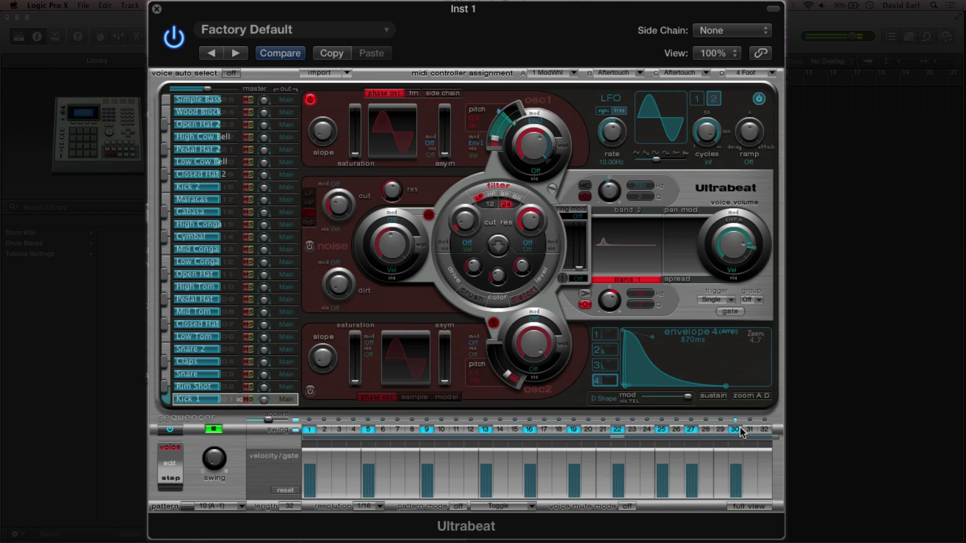
click(749, 430)
click(764, 430)
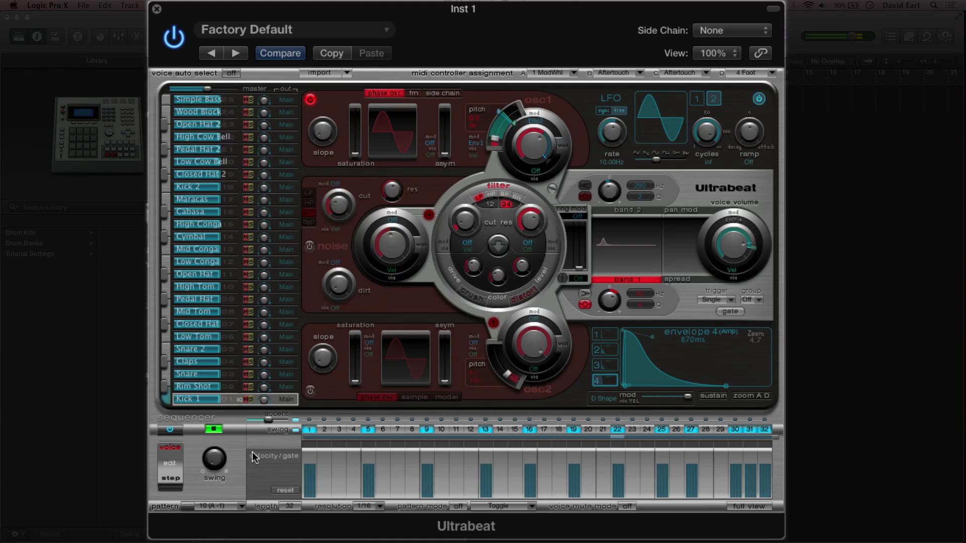
click(214, 430)
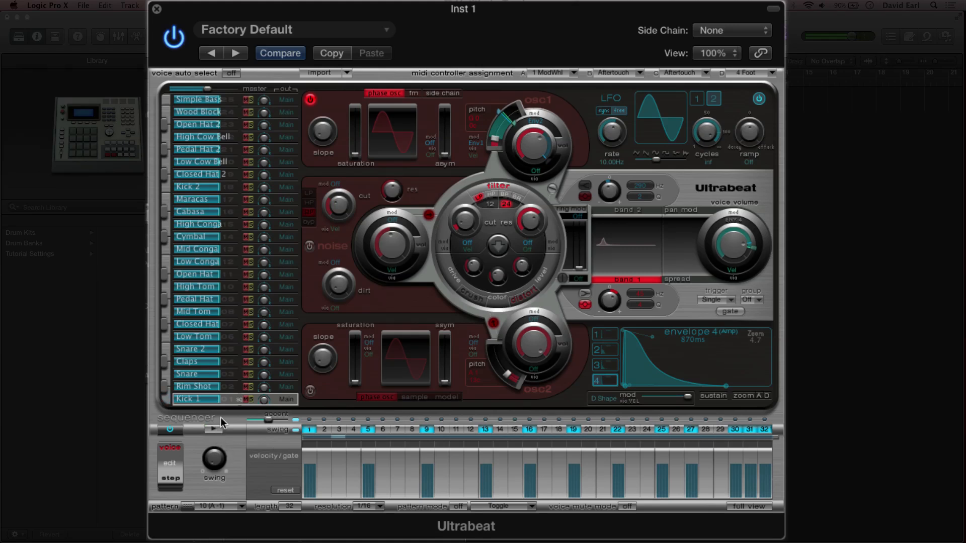
Program Snare hits on steps 5, 13, 21, 29 and 32 while the pattern plays, and stop playback.
click(203, 374)
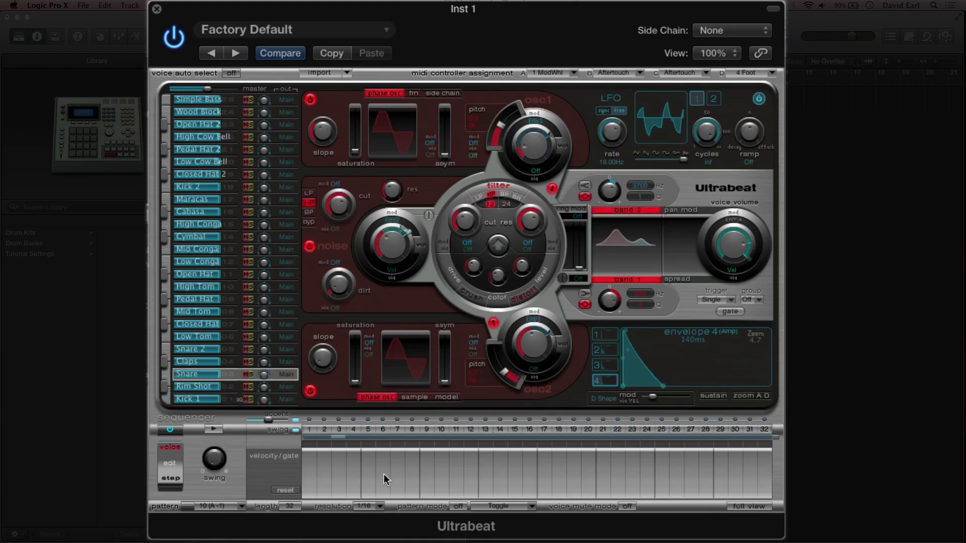
click(214, 430)
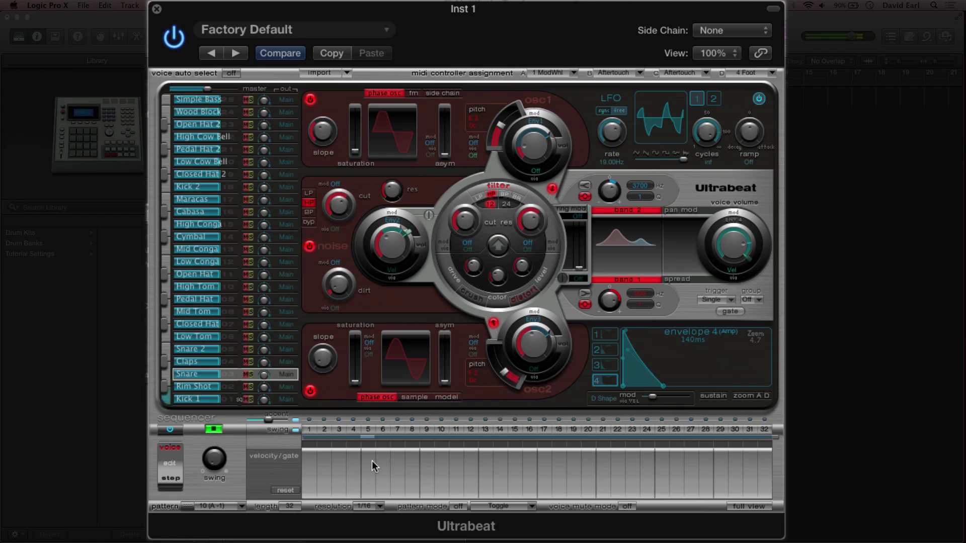
click(367, 429)
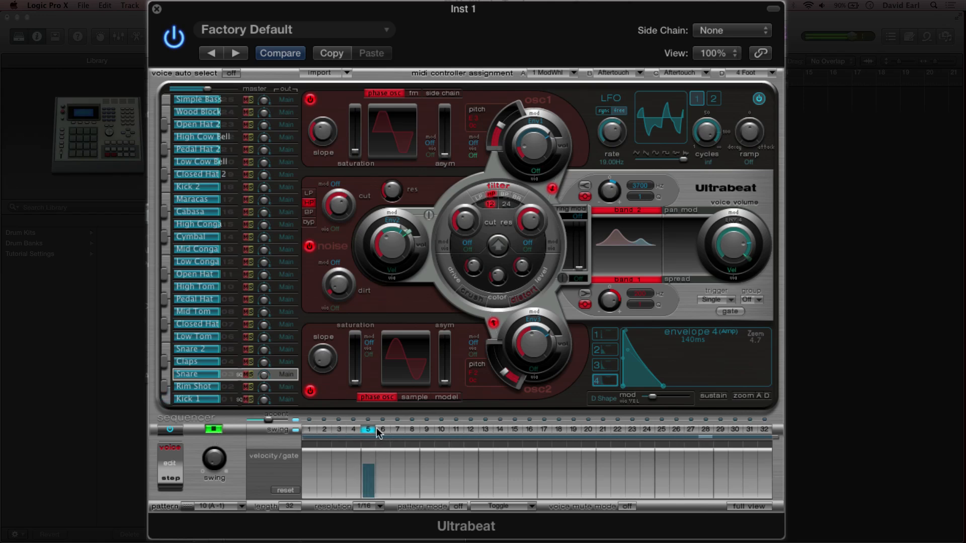
click(485, 429)
click(603, 429)
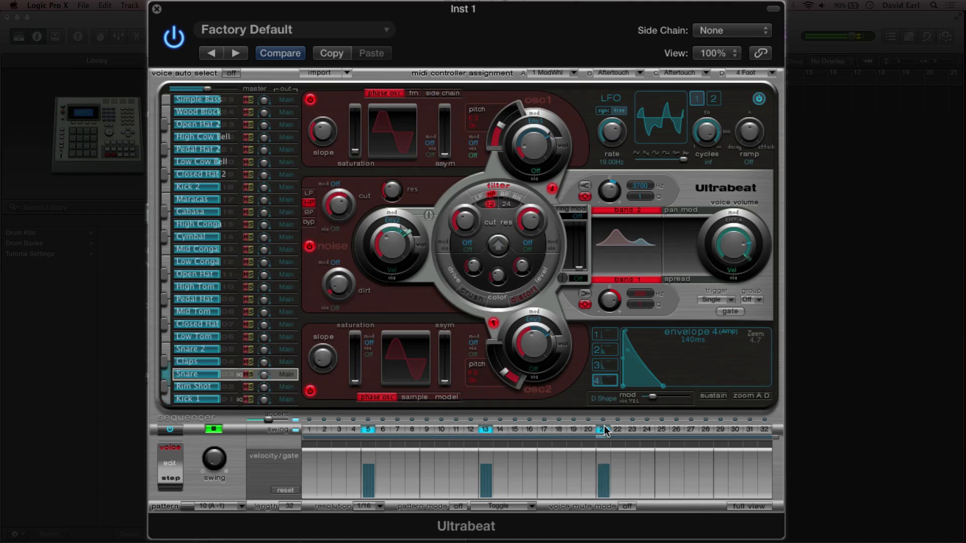
click(719, 429)
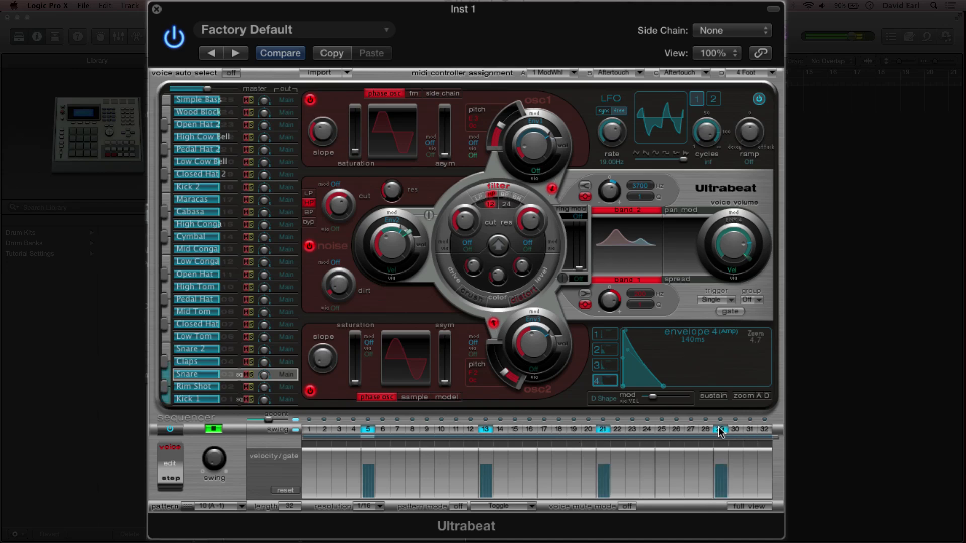
click(764, 429)
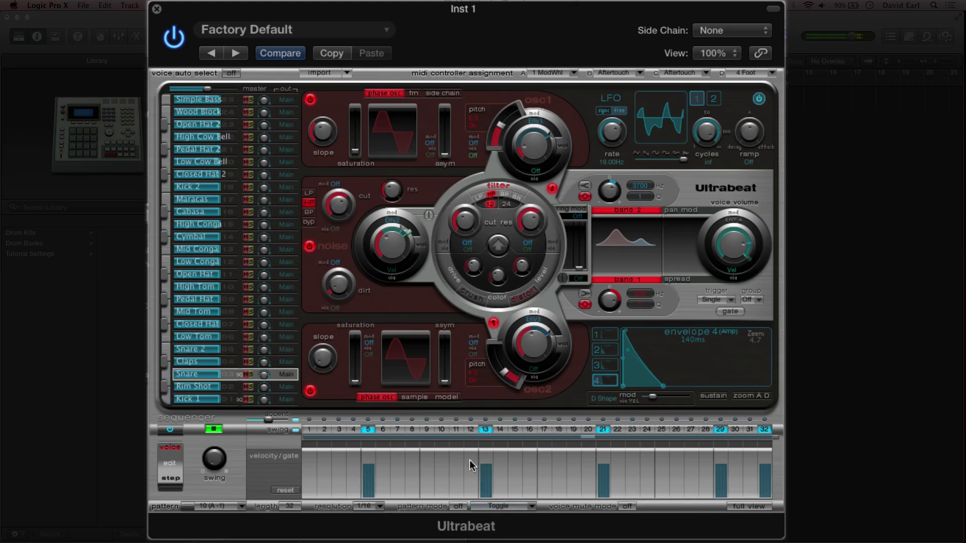
click(212, 431)
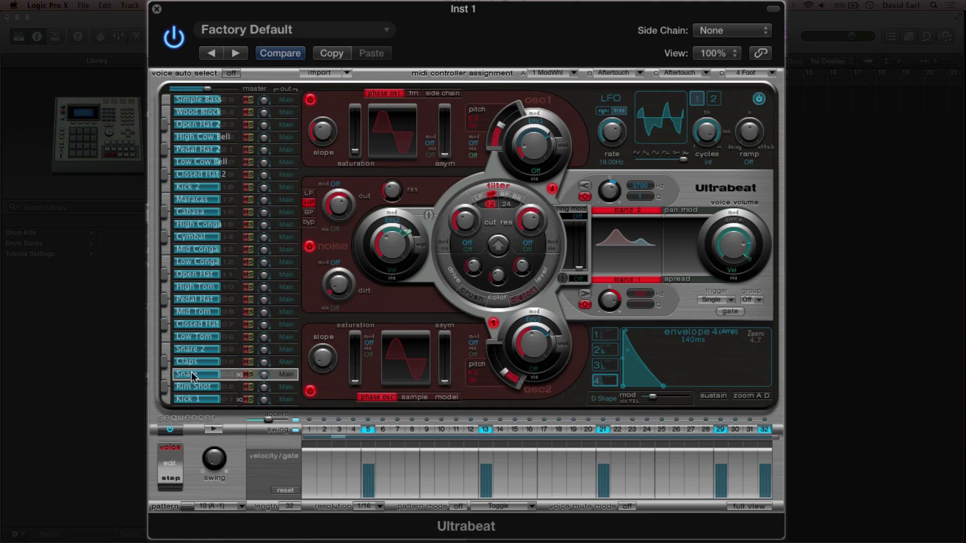
Show the full step grid for all voices and place Closed Hat hits on steps 1 and 3.
click(735, 508)
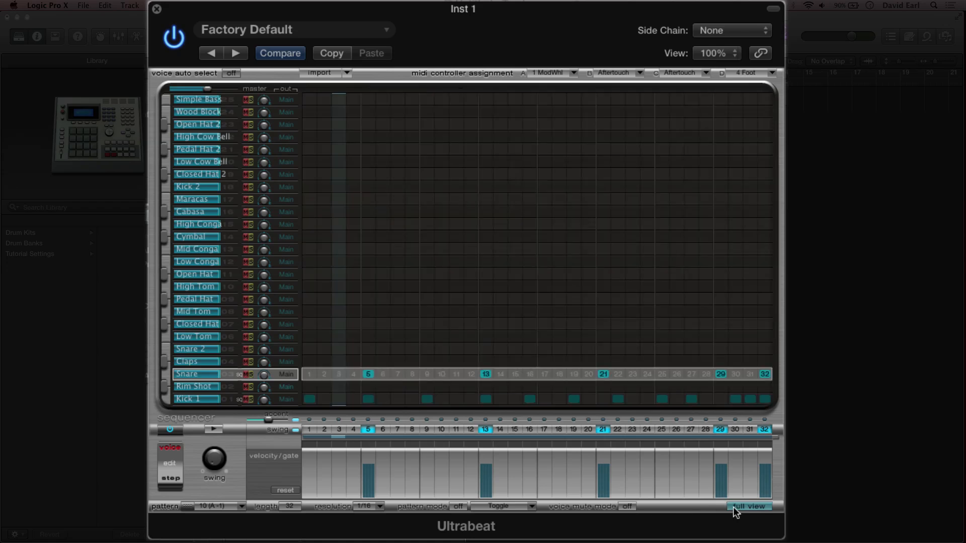
click(195, 326)
click(309, 325)
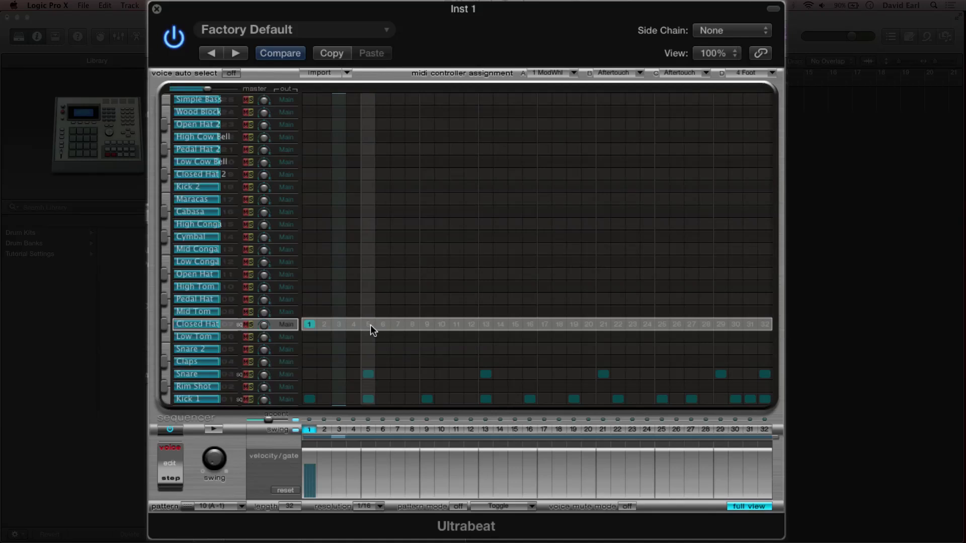
click(339, 324)
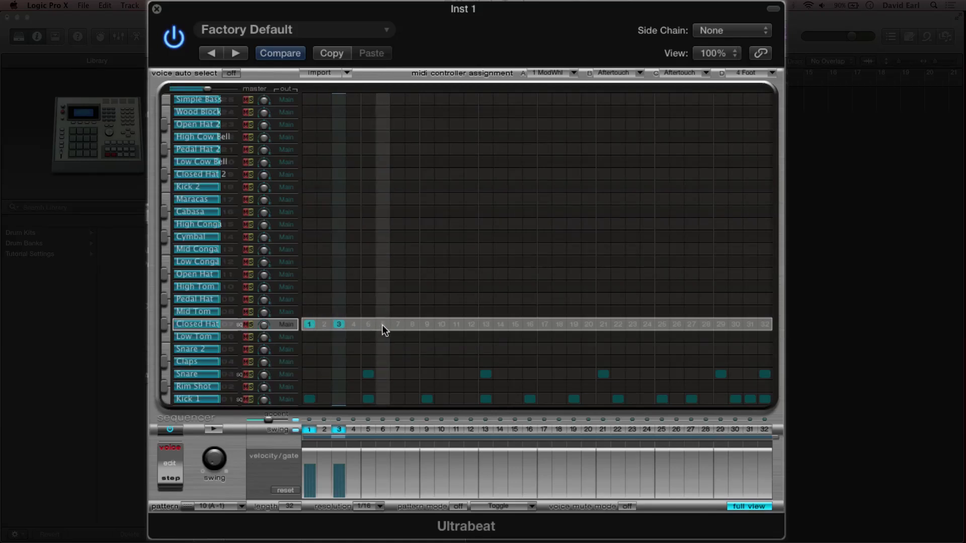
Remove the Closed Hat hits on steps 1 and 3, add one on step 5, and apply Add Every Downbeat to the row.
click(364, 324)
click(340, 325)
click(309, 324)
click(367, 325)
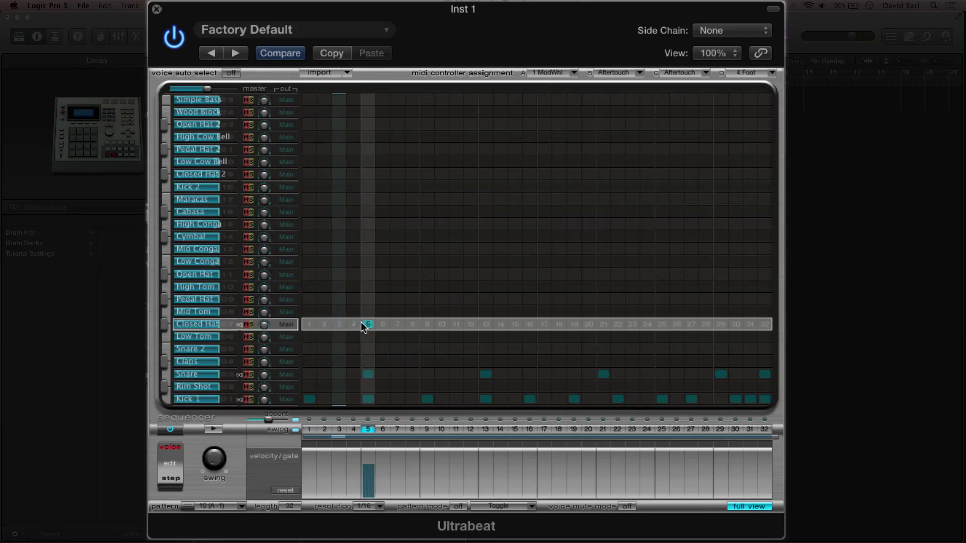
right_click(335, 326)
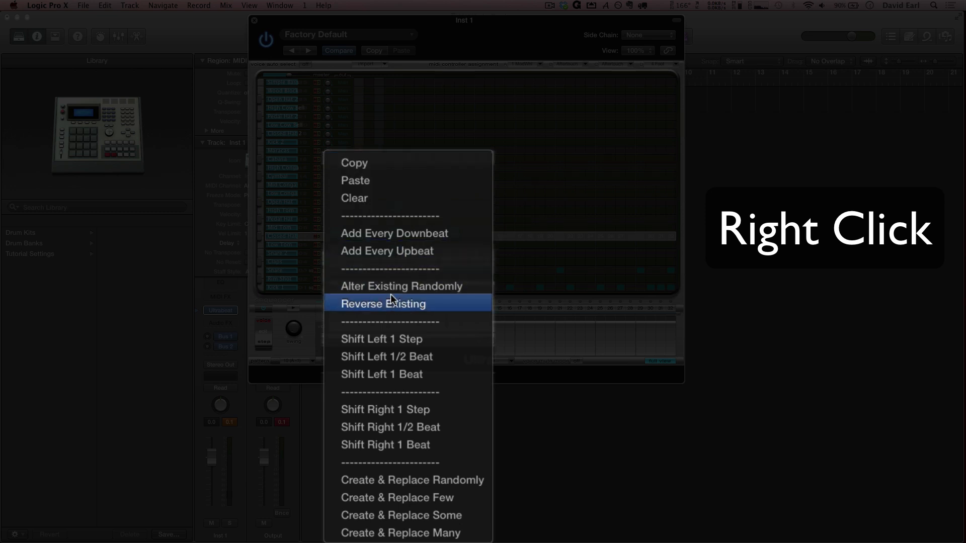
click(405, 239)
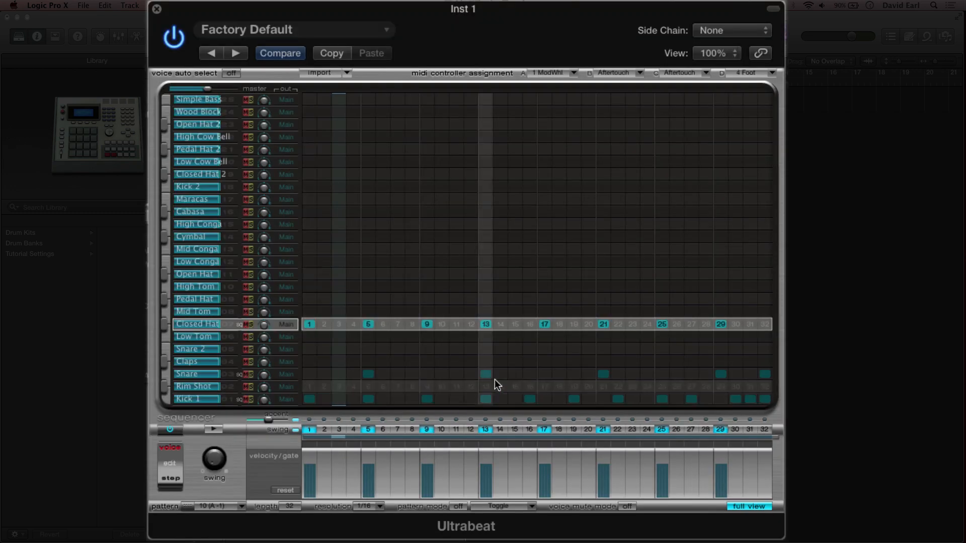
Add Closed Hat hits on steps 3, 7, 12, 15, 20, 23, 28 and 31.
click(343, 324)
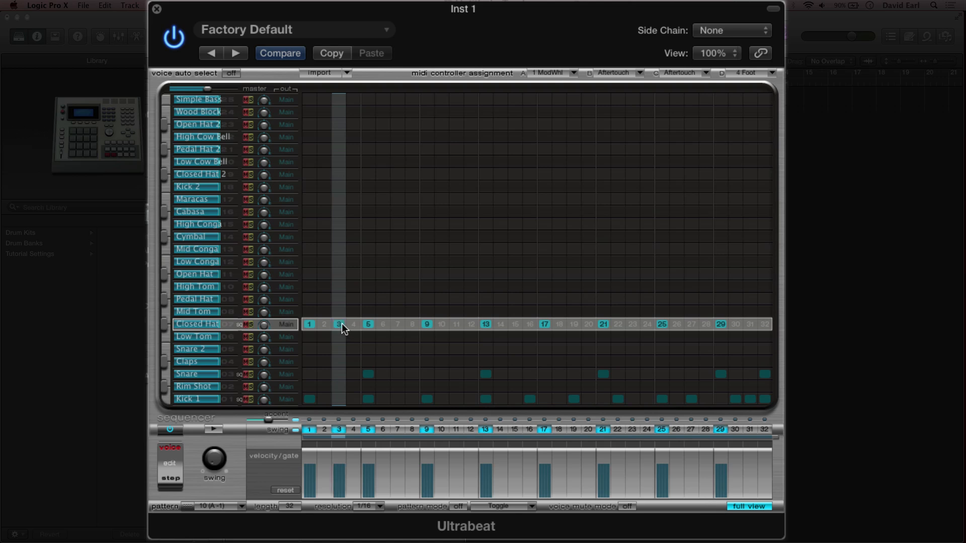
click(398, 324)
click(471, 324)
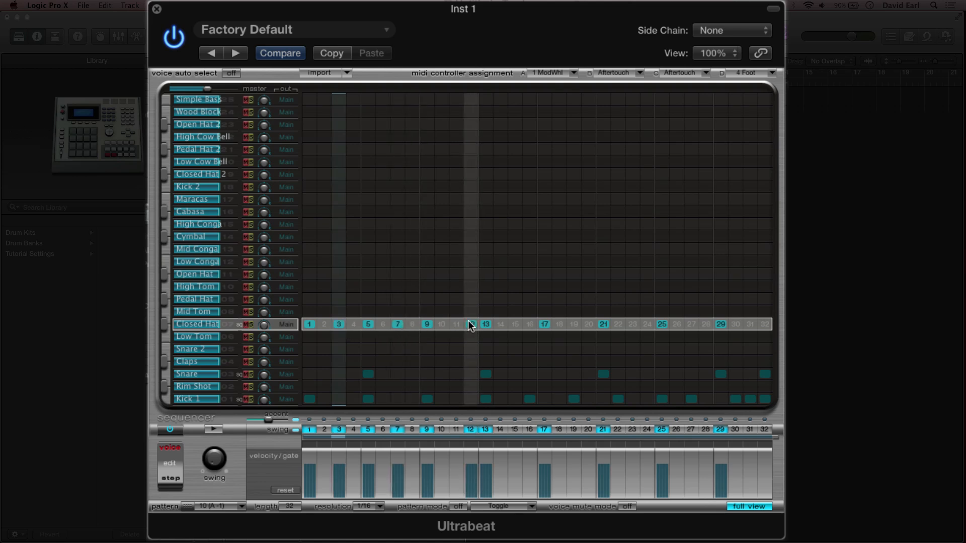
click(514, 325)
click(589, 325)
click(633, 324)
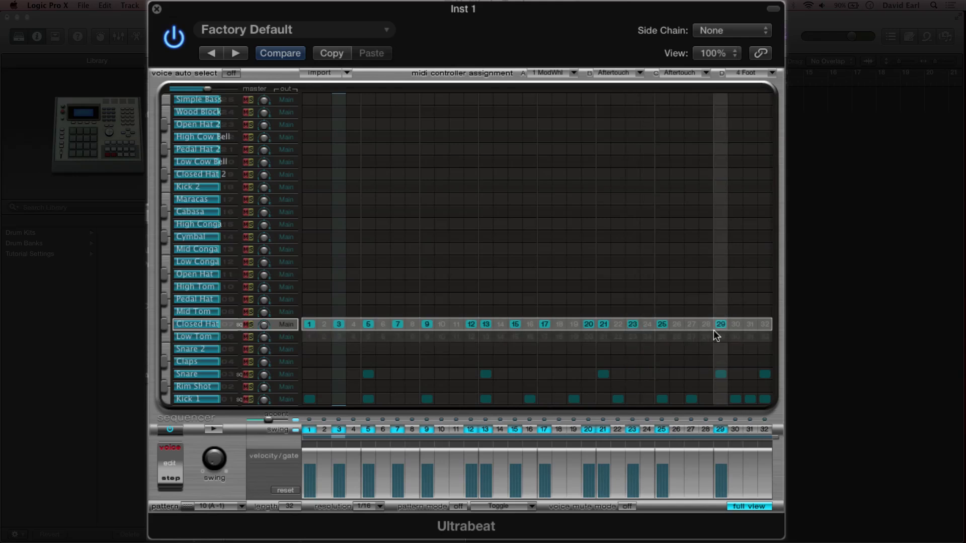
click(706, 325)
click(749, 324)
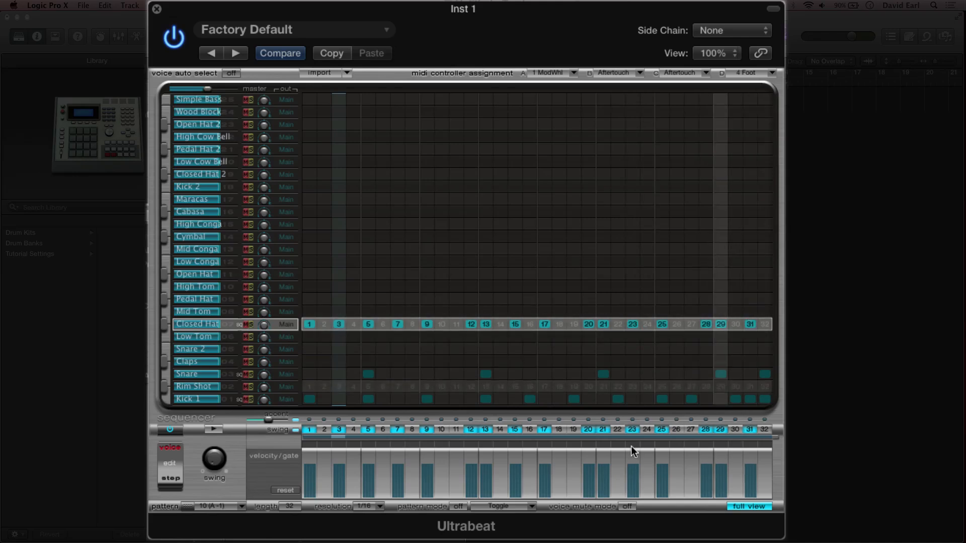
Start pattern playback and move the Closed Hat hit from step 12 to step 11.
click(211, 429)
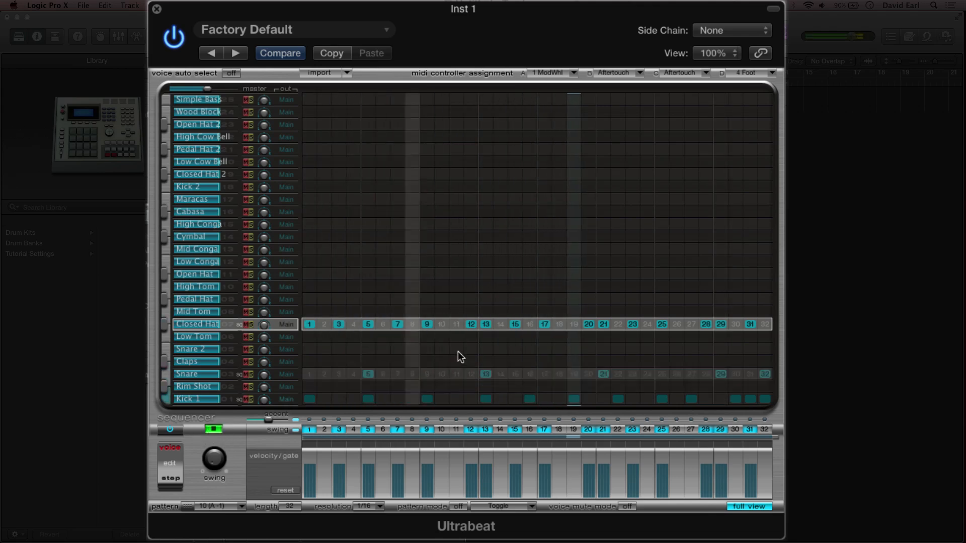
click(456, 324)
click(471, 324)
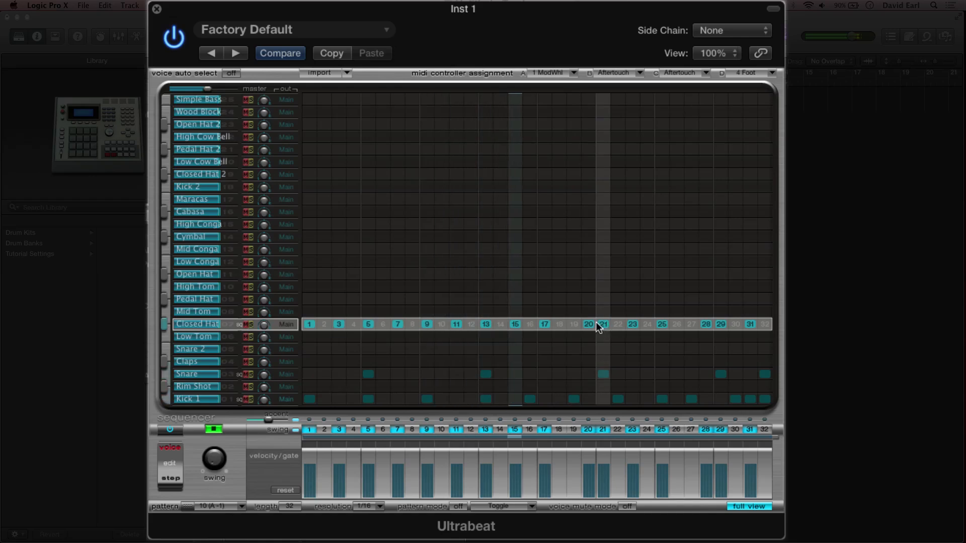
Replace the Closed Hat hits on steps 20 and 28 with Open Hat hits, keep High Tom empty, and stop playback.
click(589, 286)
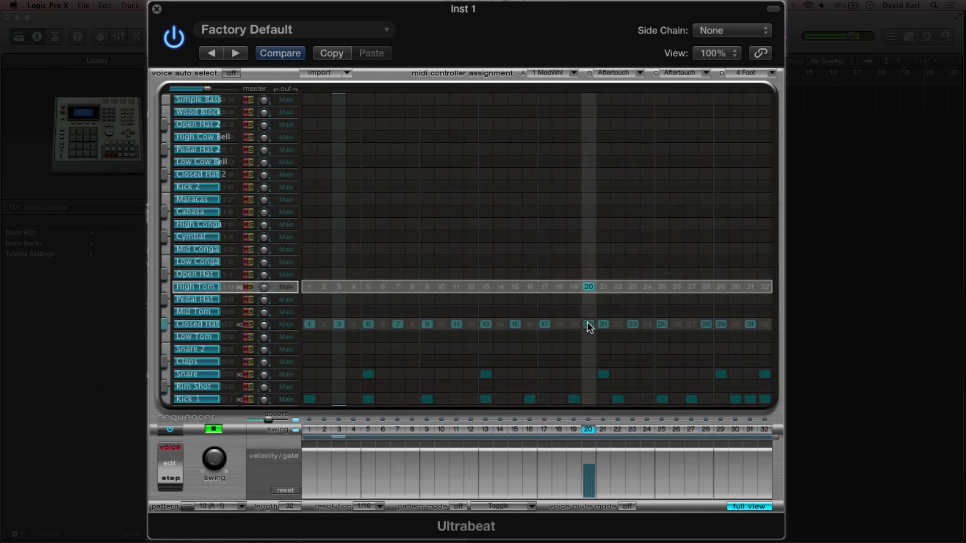
click(588, 324)
click(588, 274)
click(589, 288)
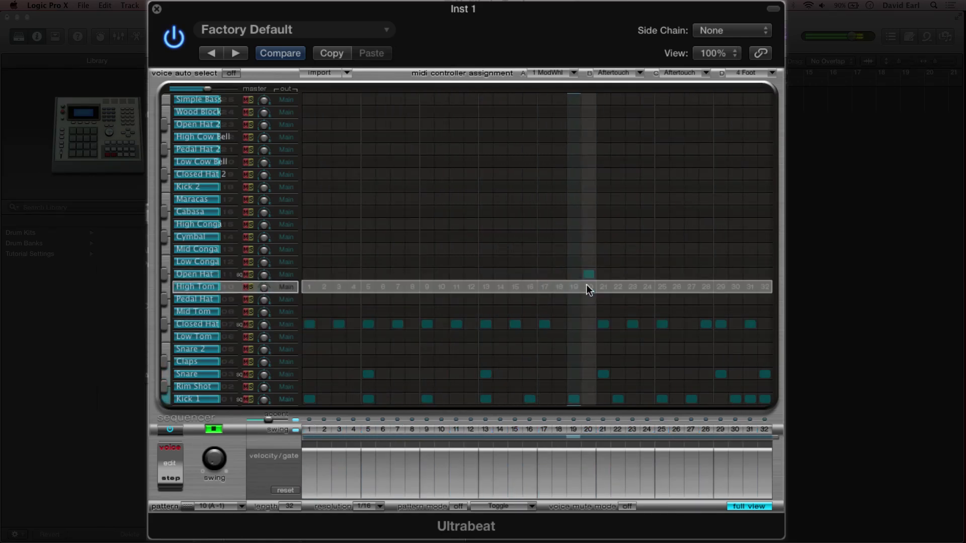
click(706, 274)
click(705, 324)
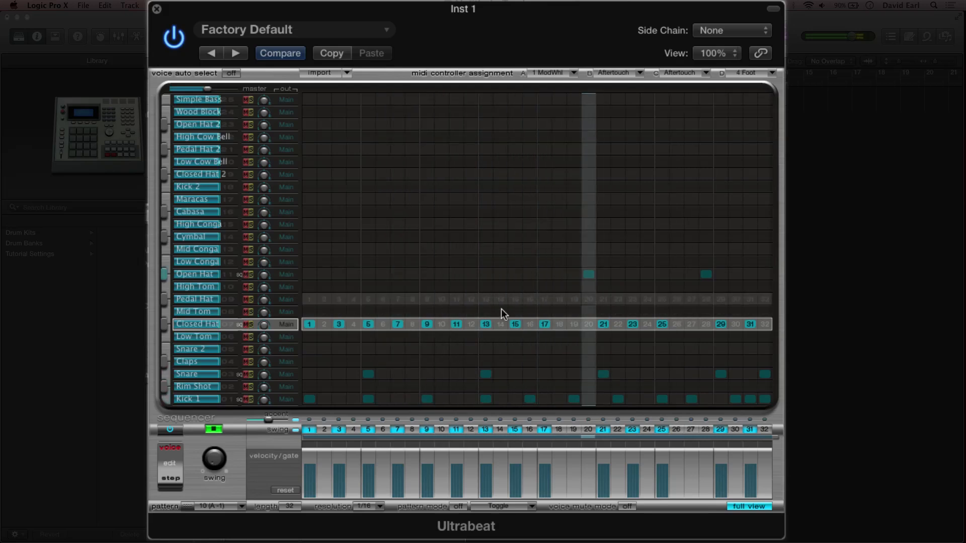
click(212, 430)
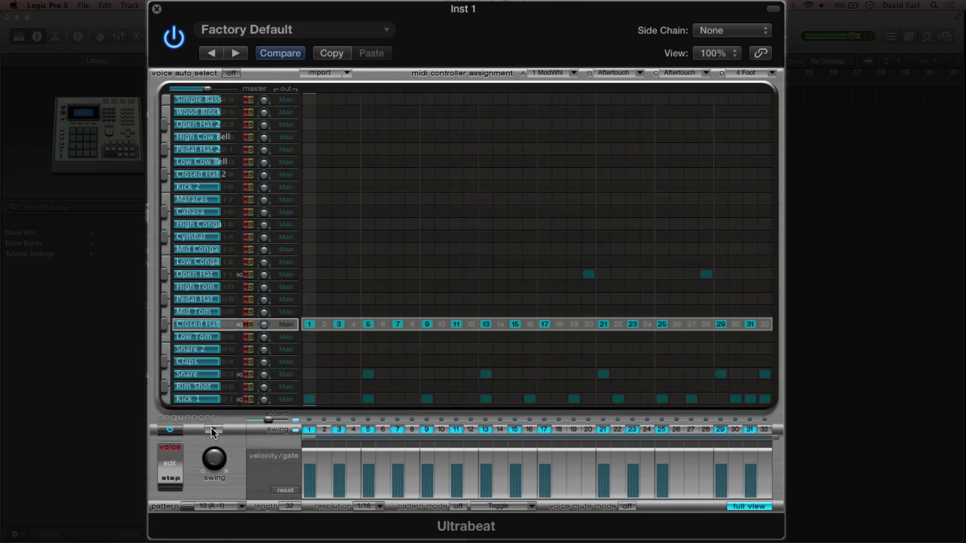
Choose pattern 10 (A -1) again and turn off the full view of the step grid.
click(243, 507)
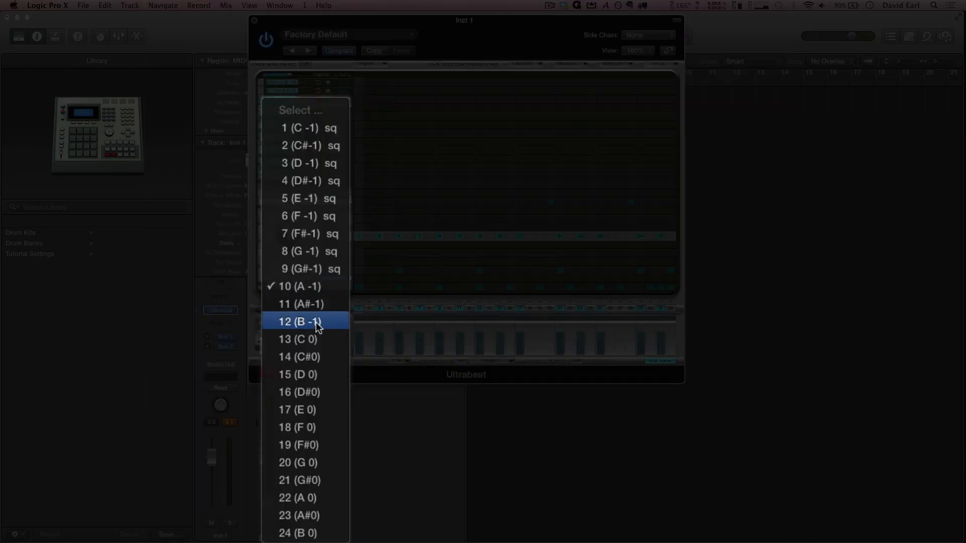
click(326, 287)
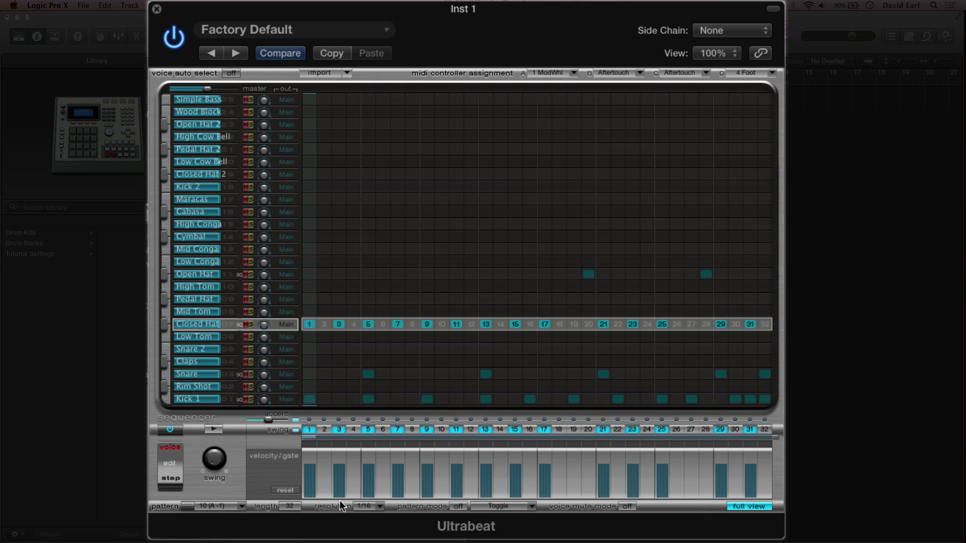
drag(264, 15, 258, 2)
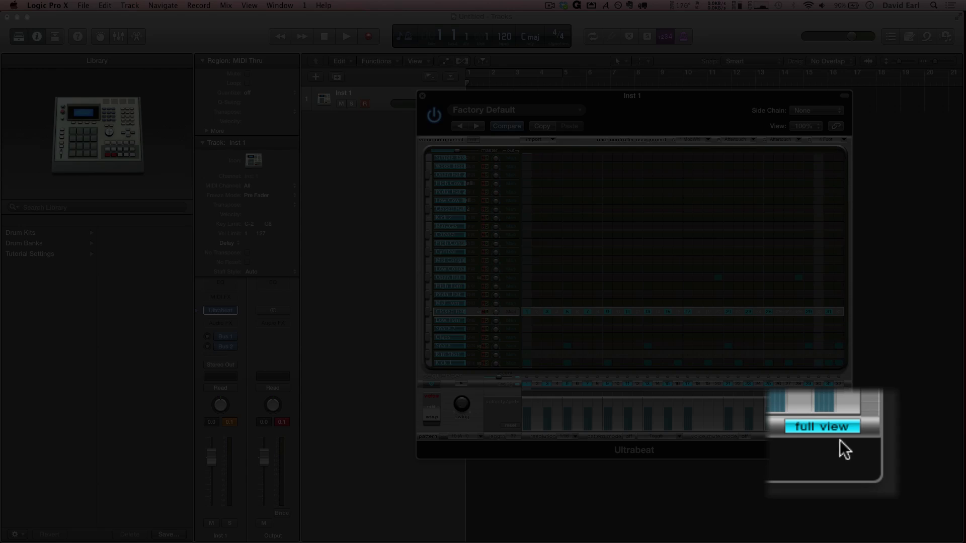
click(833, 435)
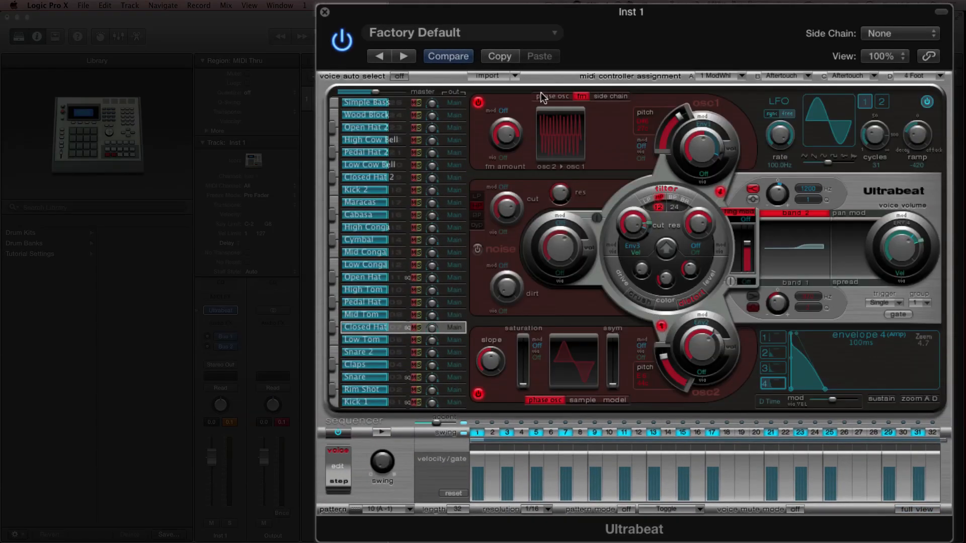
Place pattern 10 as a region at bar 1 of the Inst 1 track, and delete that region.
drag(500, 12, 513, 10)
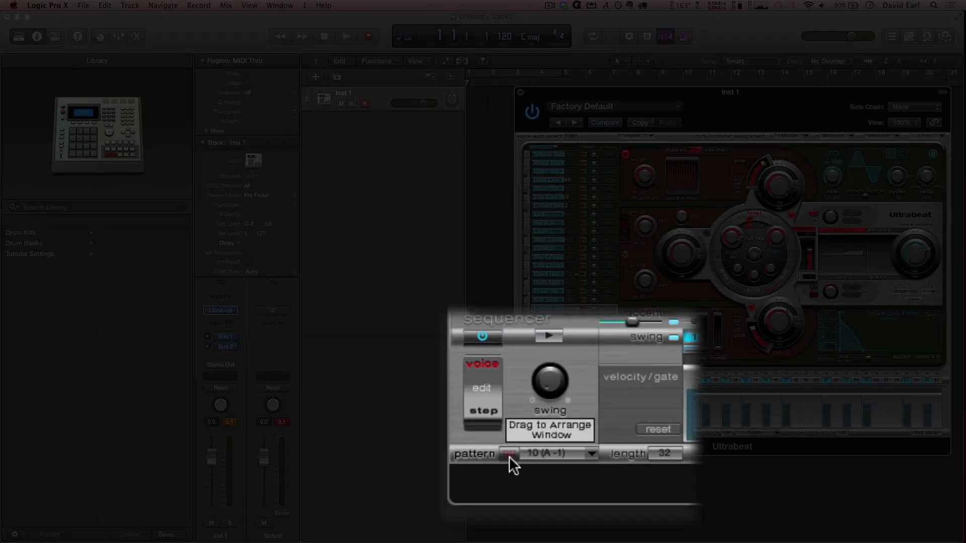
drag(541, 433, 476, 99)
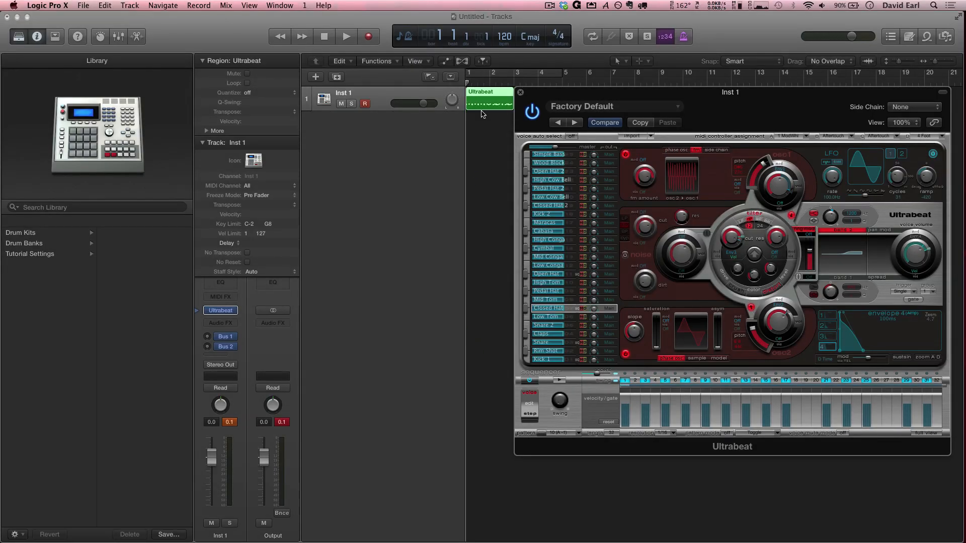
click(482, 135)
click(491, 102)
key(Delete)
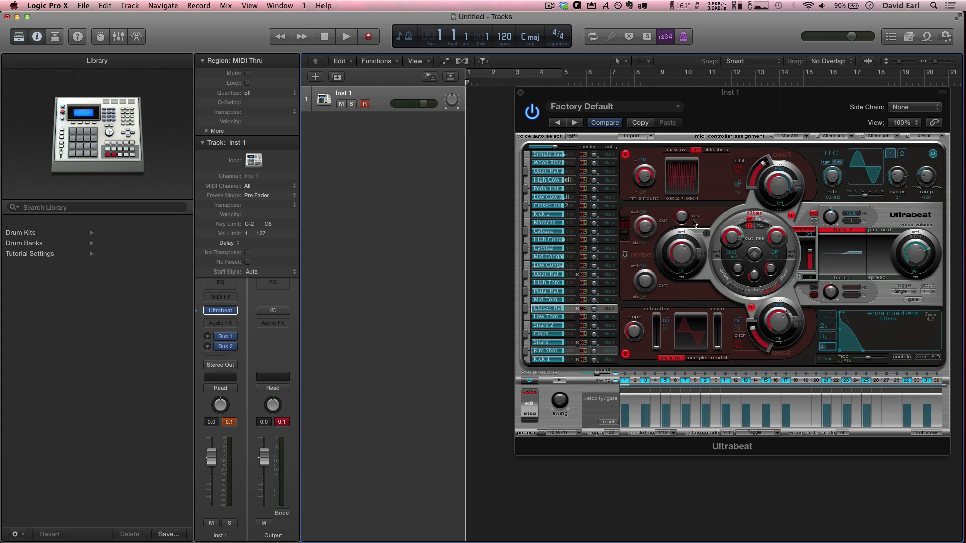
Switch the sequencer's edit mode to step and return it to voice.
drag(724, 87, 687, 79)
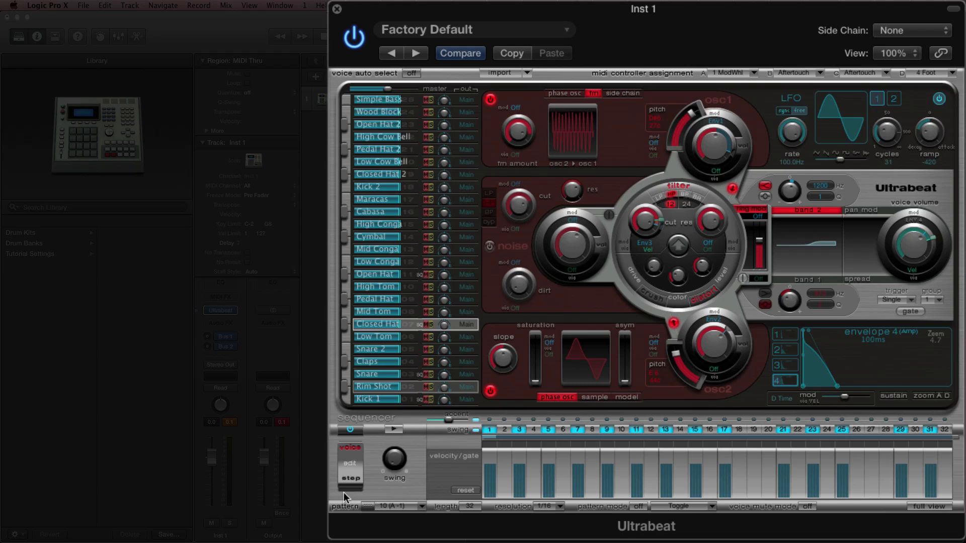
click(346, 482)
click(355, 452)
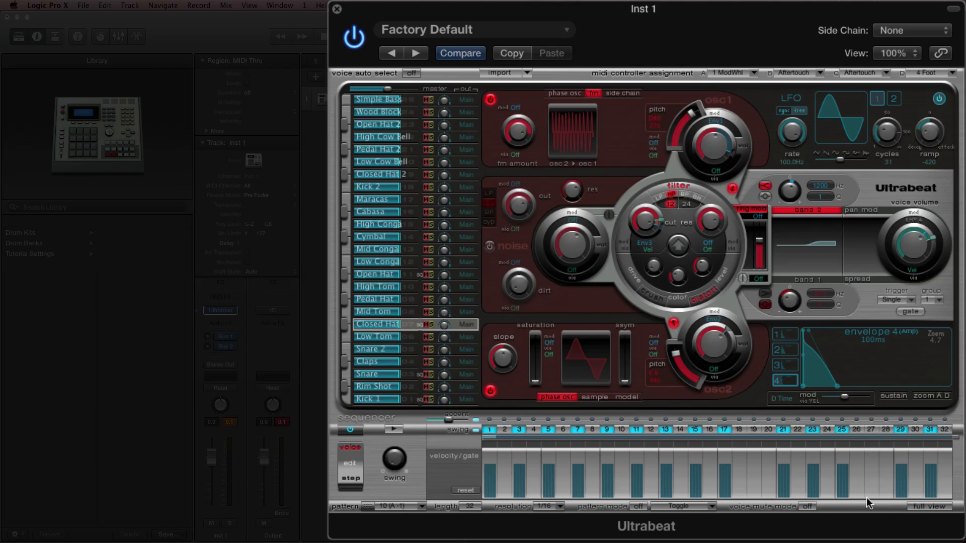
click(364, 482)
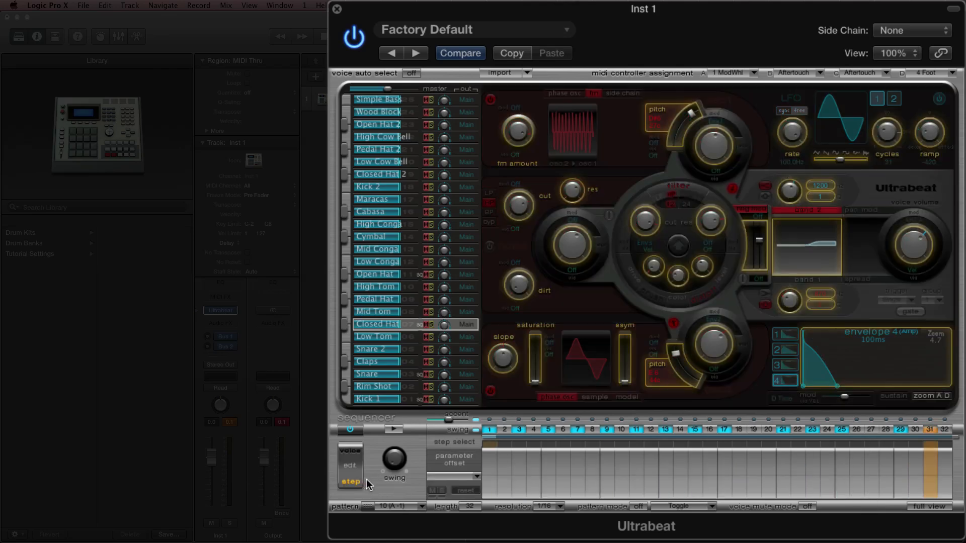
click(349, 449)
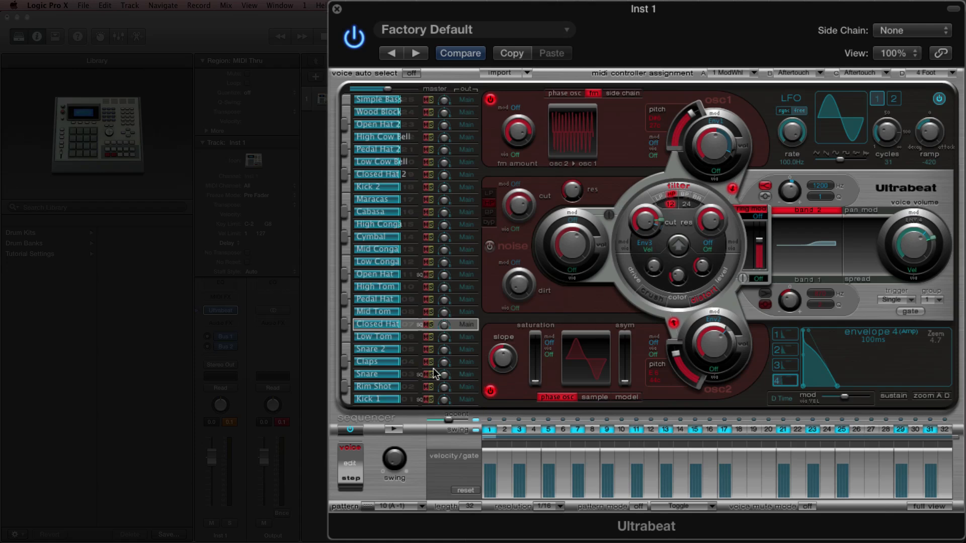
Select the Snare voice, set the edit mode to step and select step 5 for parameter offsets.
click(369, 375)
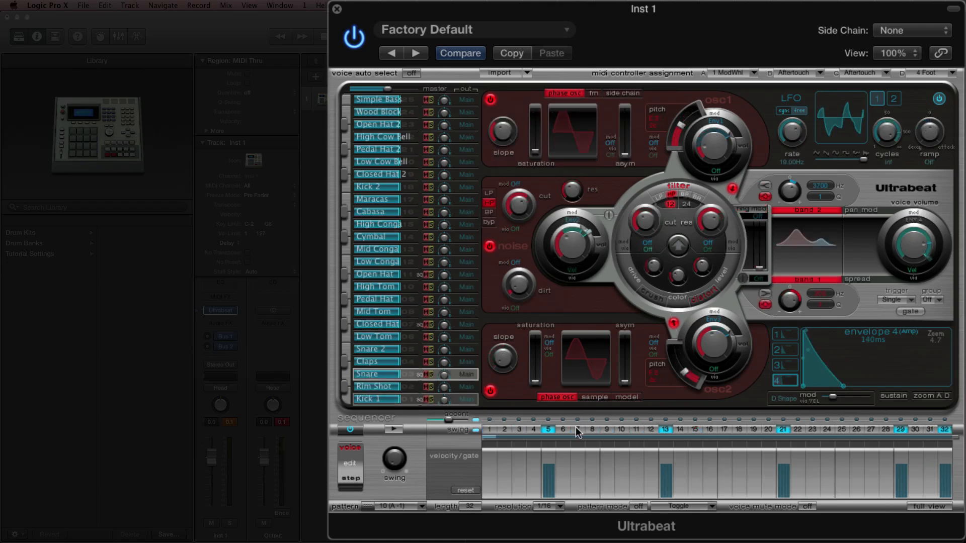
click(352, 479)
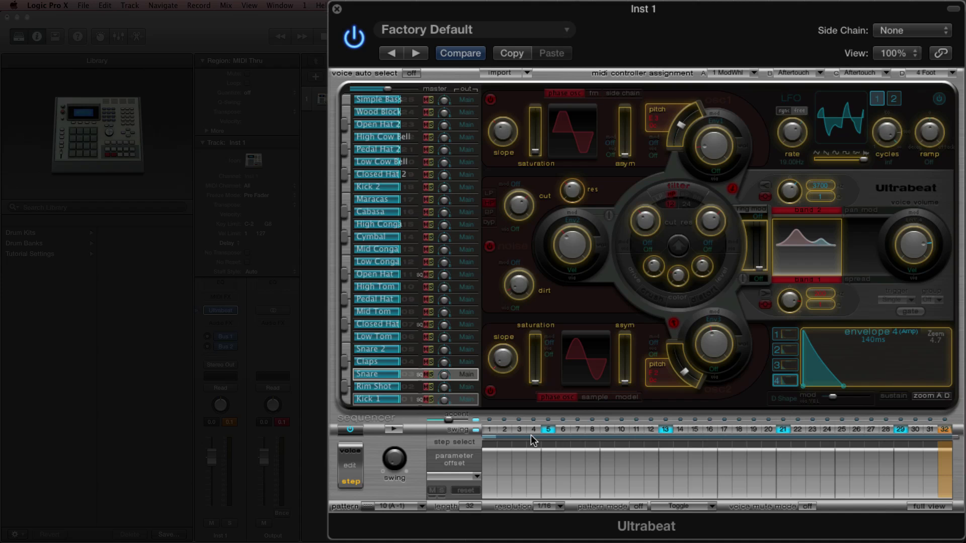
click(548, 431)
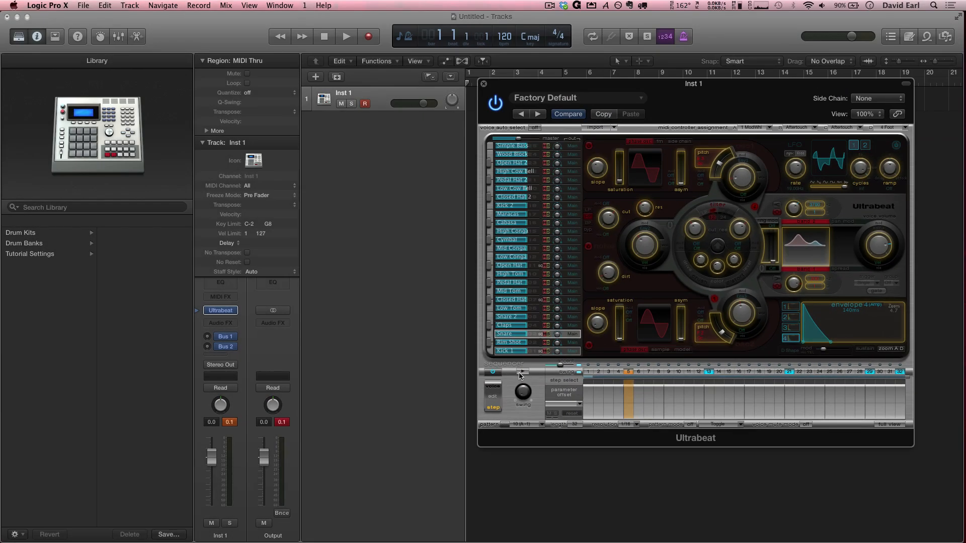
Play the pattern and offset the Snare's Osc1 Pitch on steps 5, 13, 21, 29 and 32, with 35% on step 32.
click(523, 372)
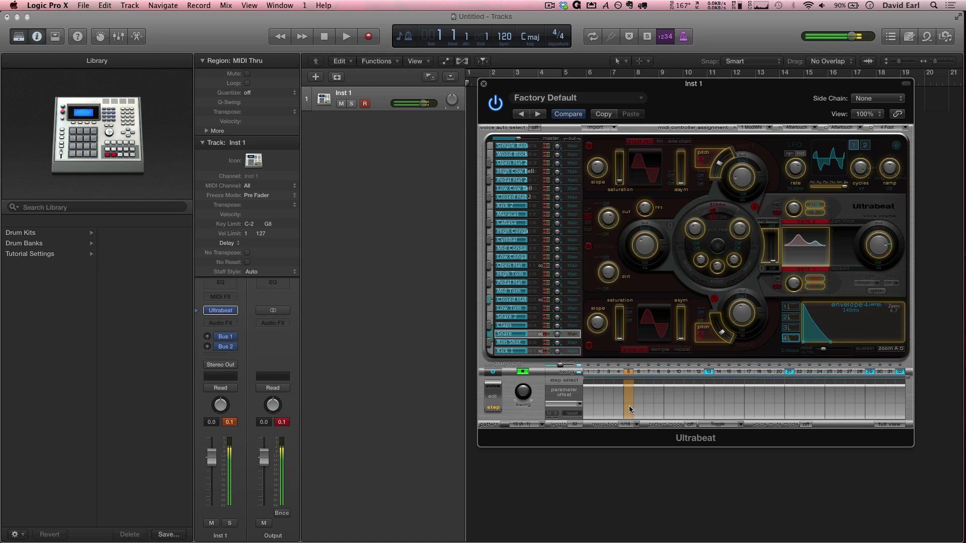
mouse_move(721, 166)
drag(721, 166, 725, 156)
click(709, 403)
click(787, 399)
click(870, 399)
click(900, 400)
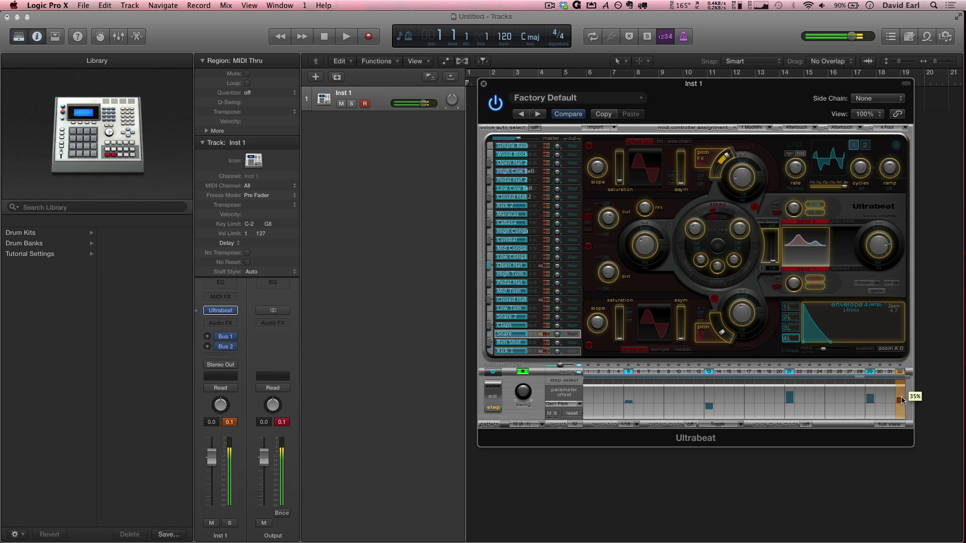
Offset the Snare's Osc2 Pitch individually on steps 5, 13, 21 and 29 while the pattern plays.
click(703, 326)
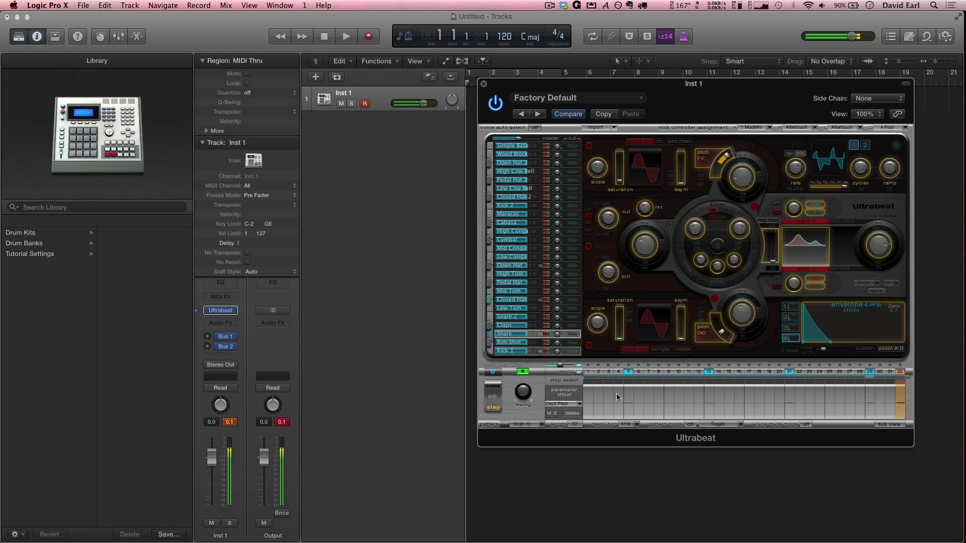
click(633, 403)
click(707, 398)
click(790, 400)
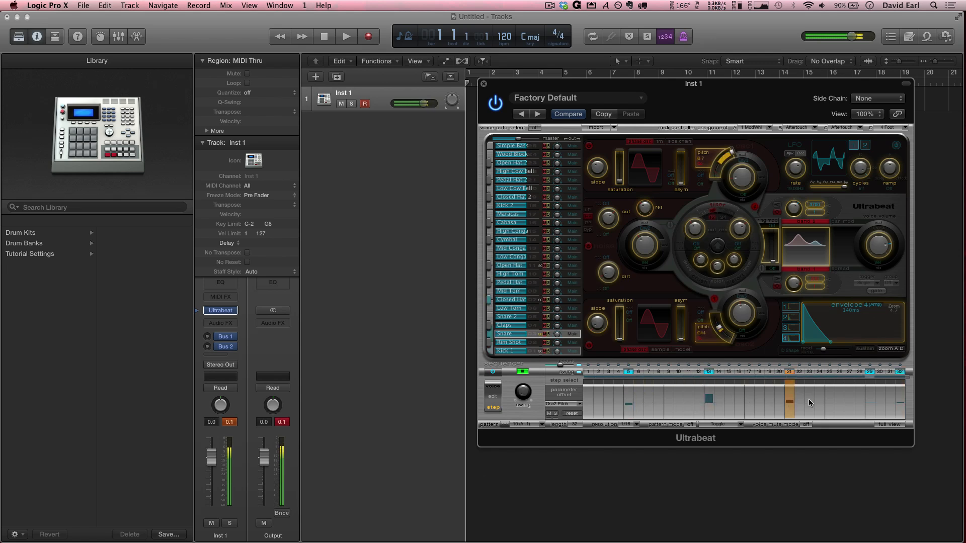
click(863, 398)
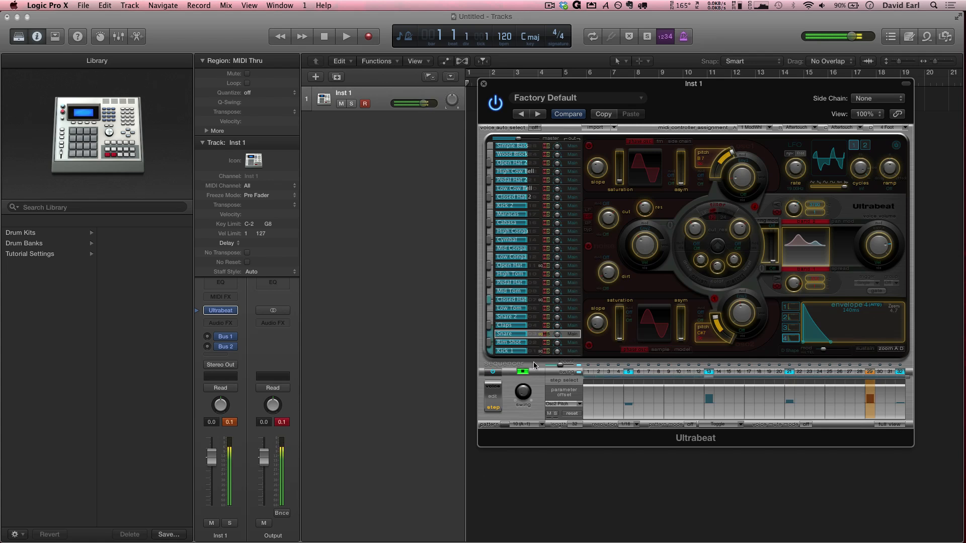
Place pattern 10 as a region at bar 1 of the Inst 1 track and set the edit mode back to voice.
drag(524, 84, 603, 92)
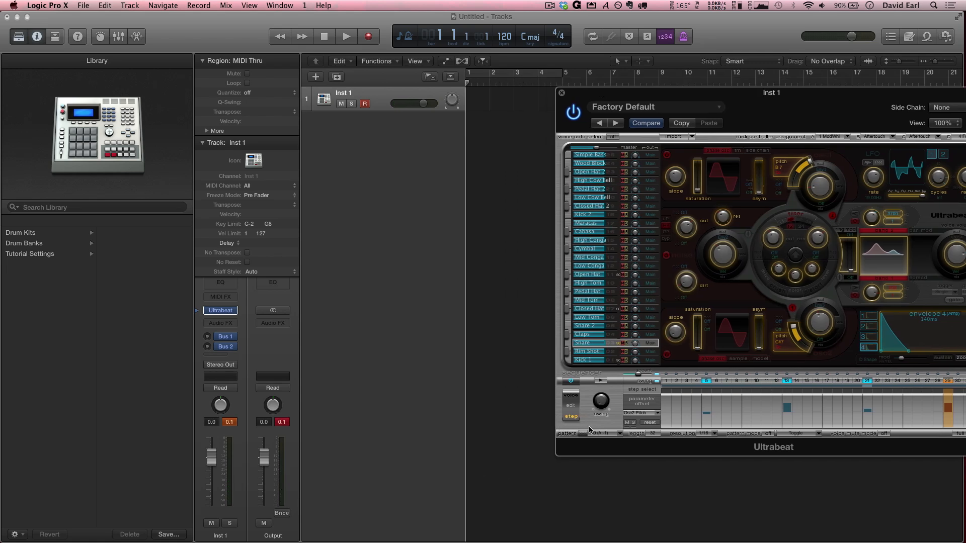
drag(583, 434, 481, 106)
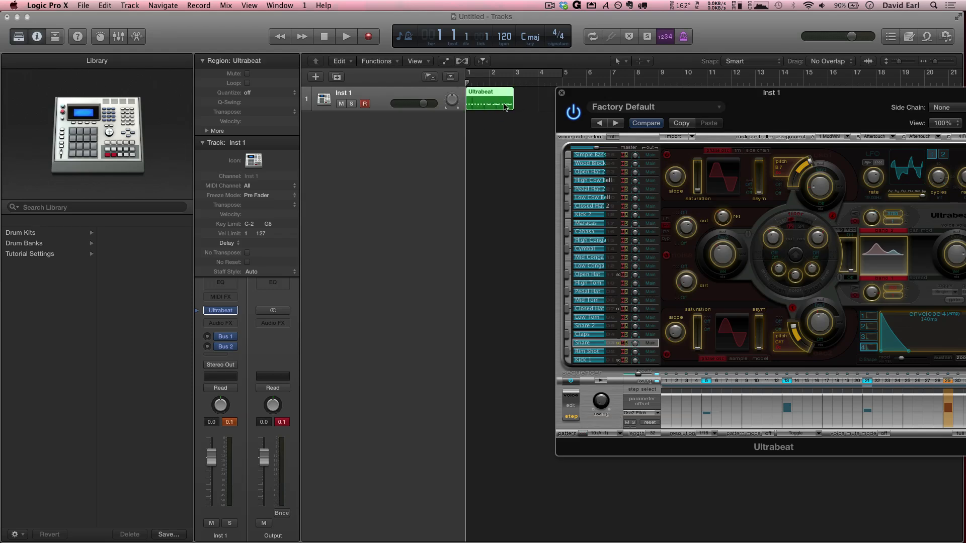
click(572, 400)
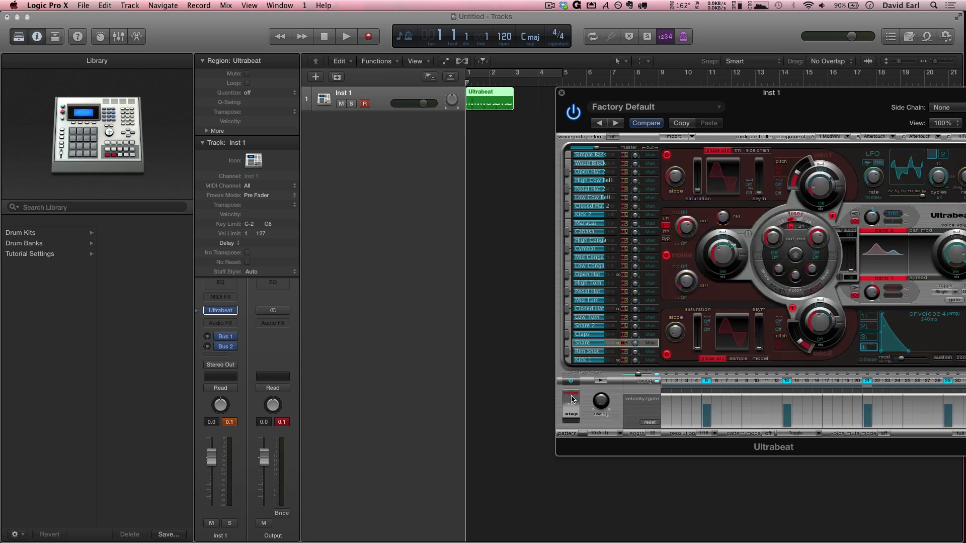
Open the Ultrabeat region in the Piano Roll, close the Ultrabeat window, show MIDI Draw and enlarge the editor.
double_click(486, 106)
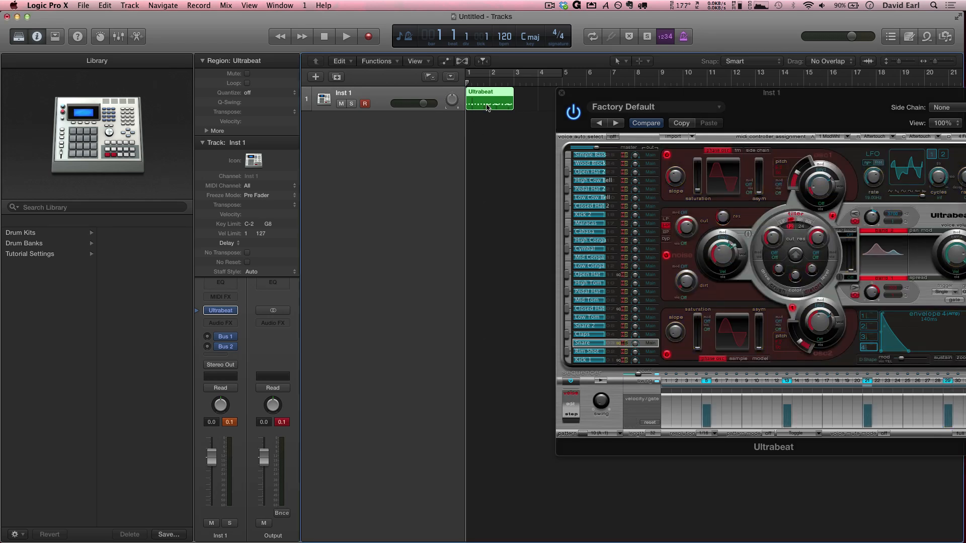
click(562, 93)
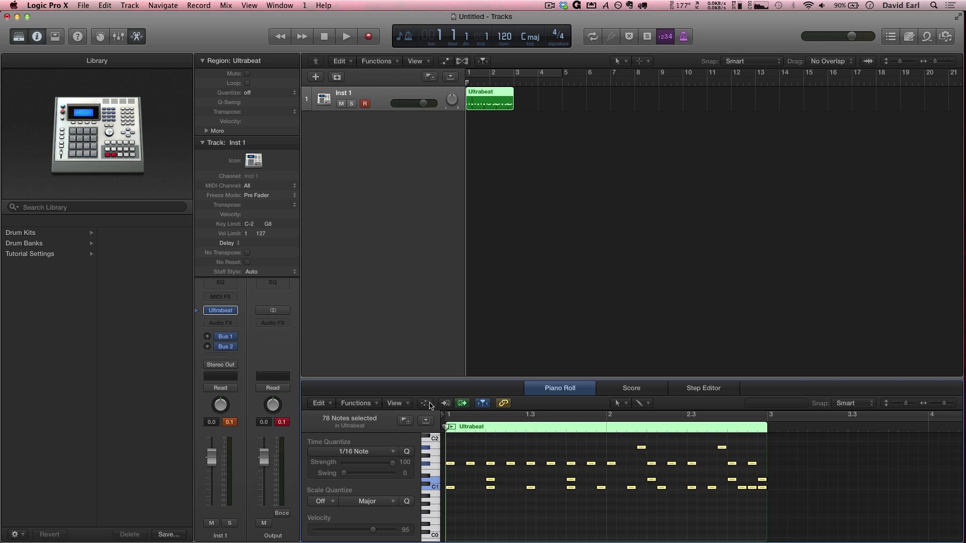
click(426, 403)
drag(426, 378, 427, 190)
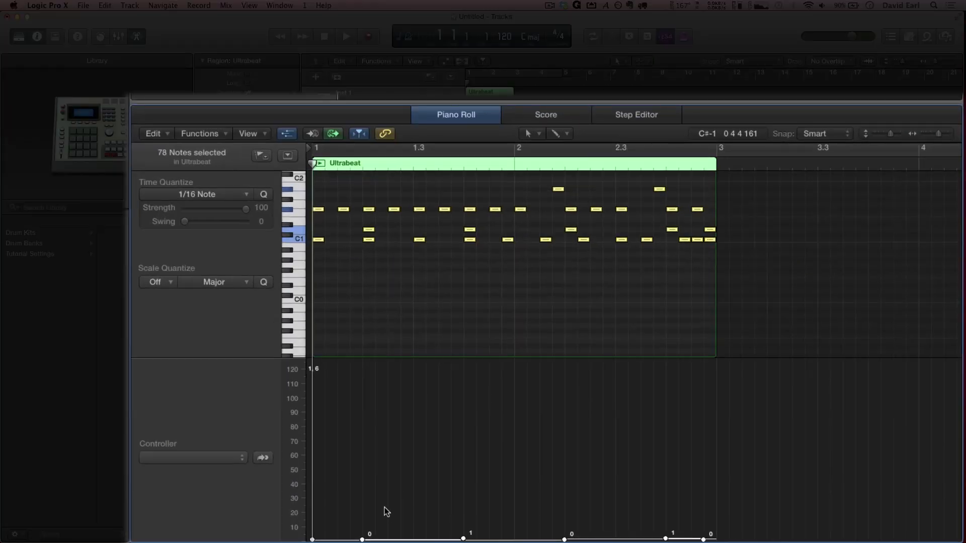
Cycle through the region's recorded controller types in the MIDI Draw area to examine their values.
click(267, 461)
click(267, 462)
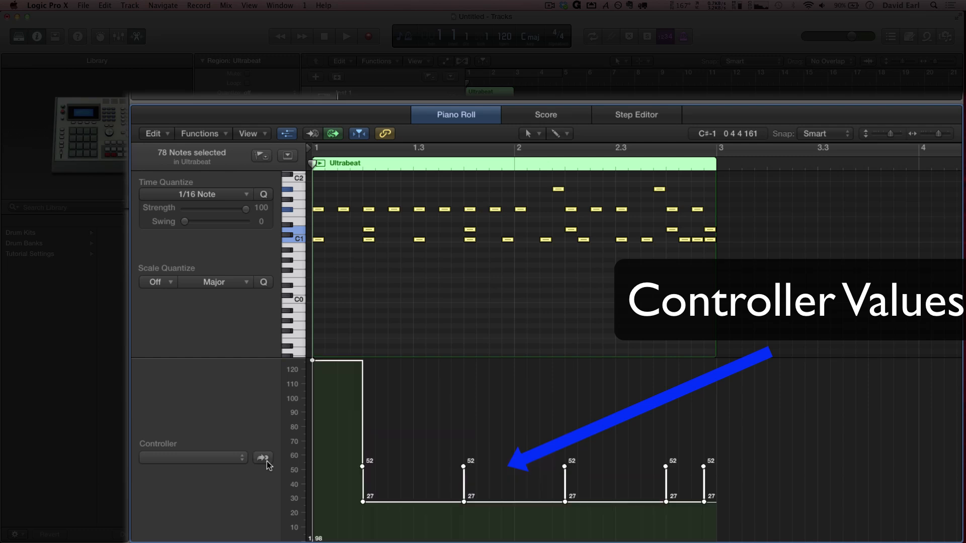
click(267, 462)
click(262, 458)
click(262, 457)
click(263, 458)
click(262, 457)
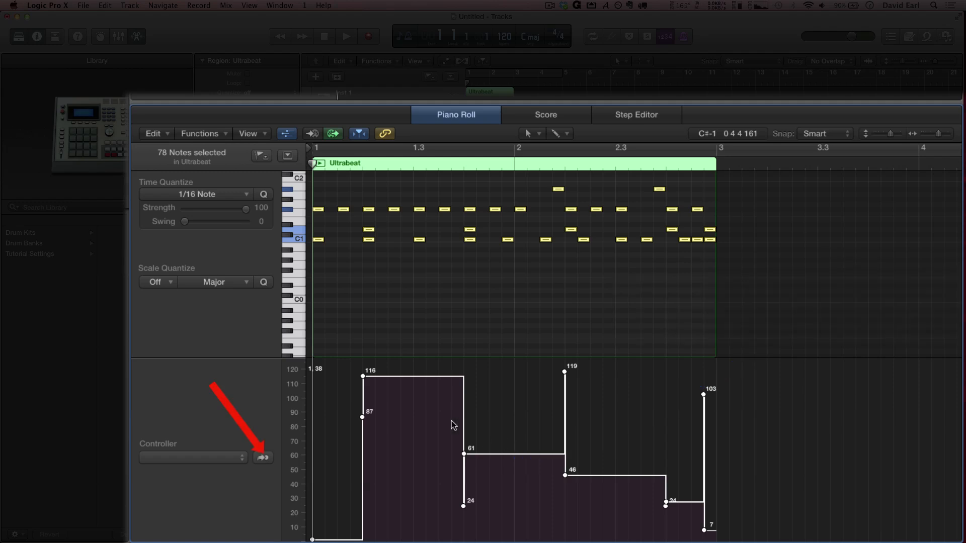
Delete the controller points with values 119, 103 and 24 from the MIDI Draw area.
click(563, 371)
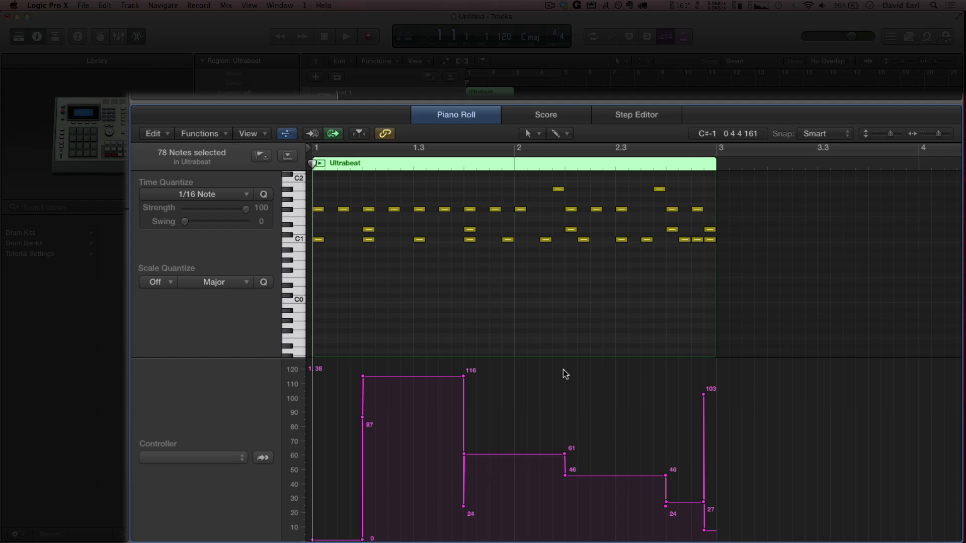
click(703, 395)
key(Delete)
click(464, 505)
key(Delete)
Play the edited region through once, return to the start and close the Piano Roll.
key(space)
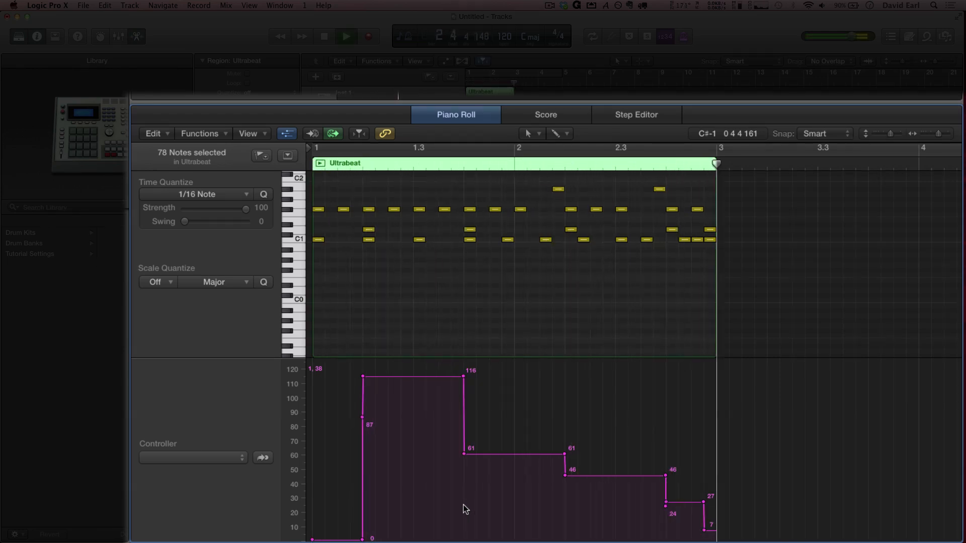
key(space)
key(Return)
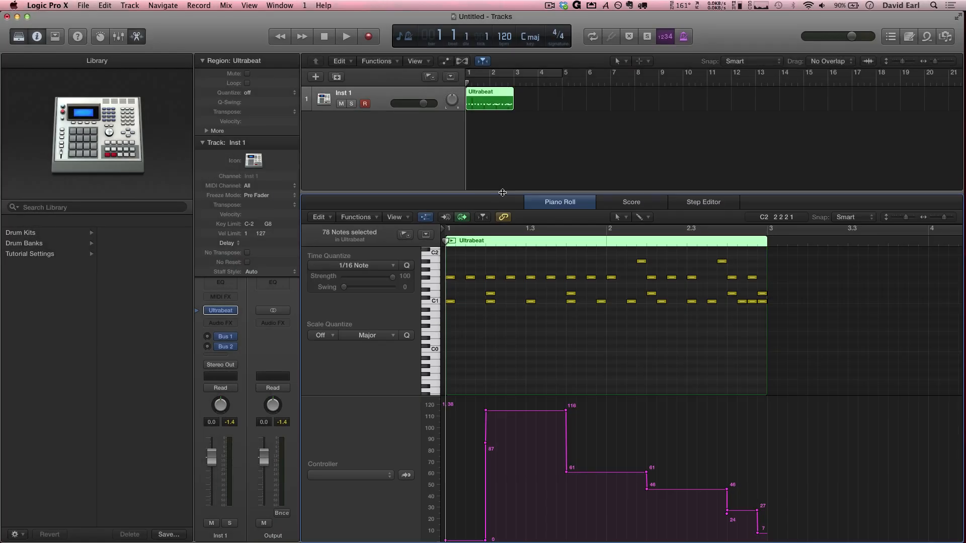
key(e)
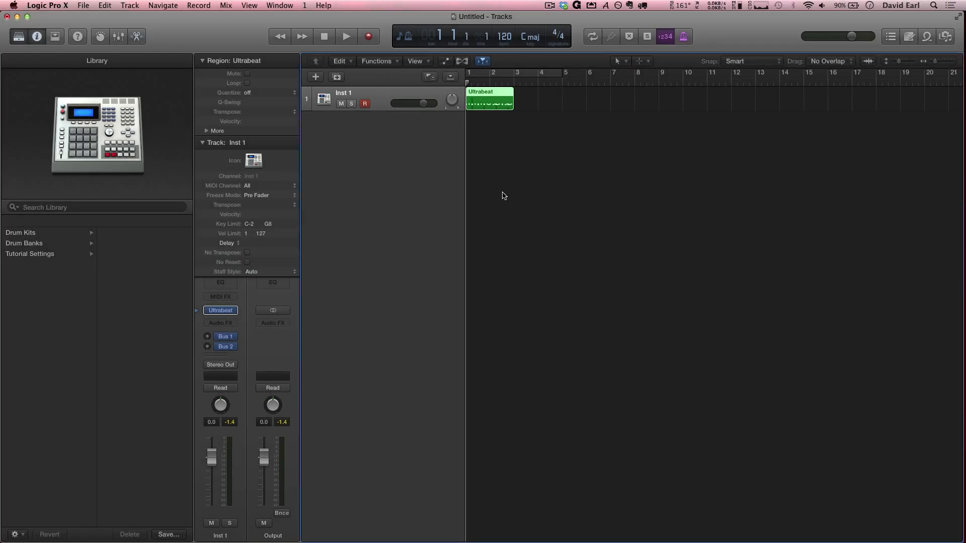
Turn off Ultrabeat's internal sequencer, close its window and play the region from bar 1.
mouse_move(226, 311)
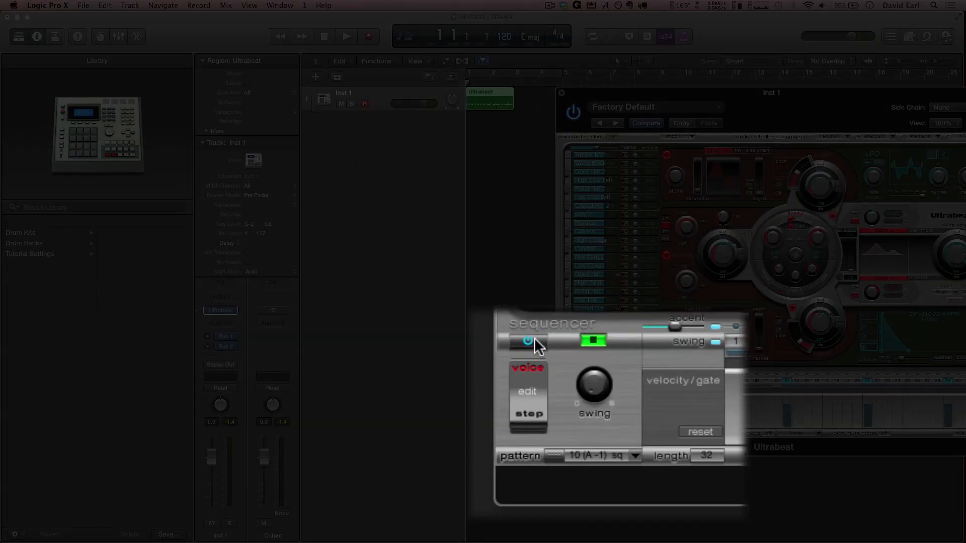
click(562, 94)
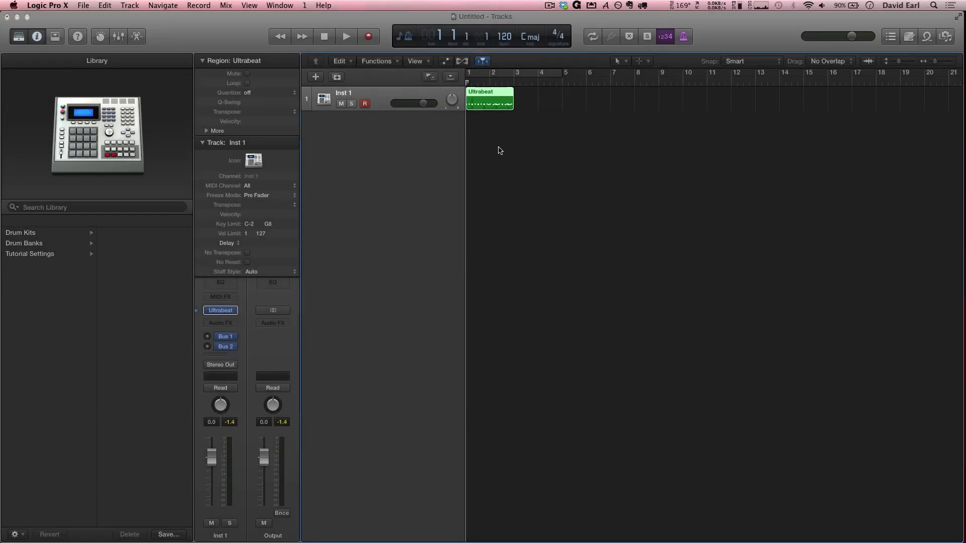
key(space)
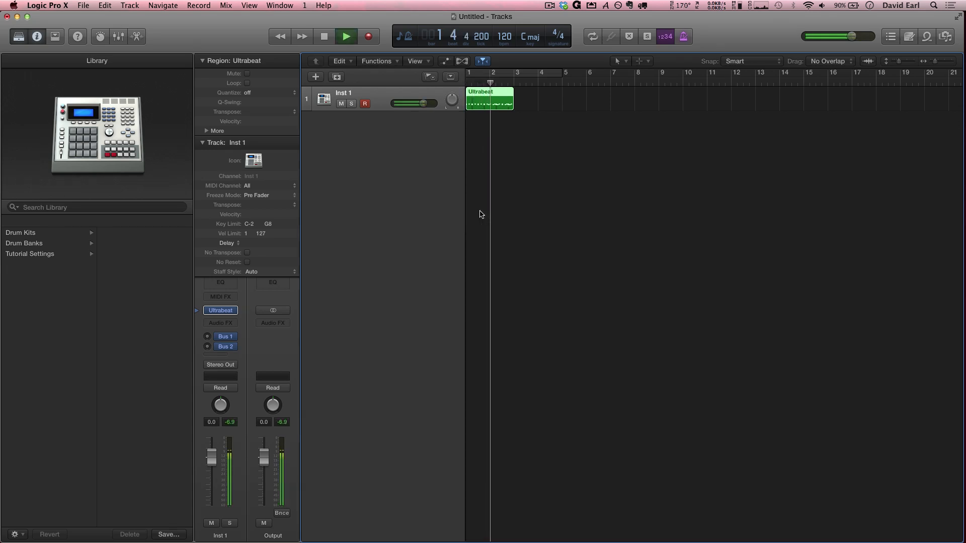
key(space)
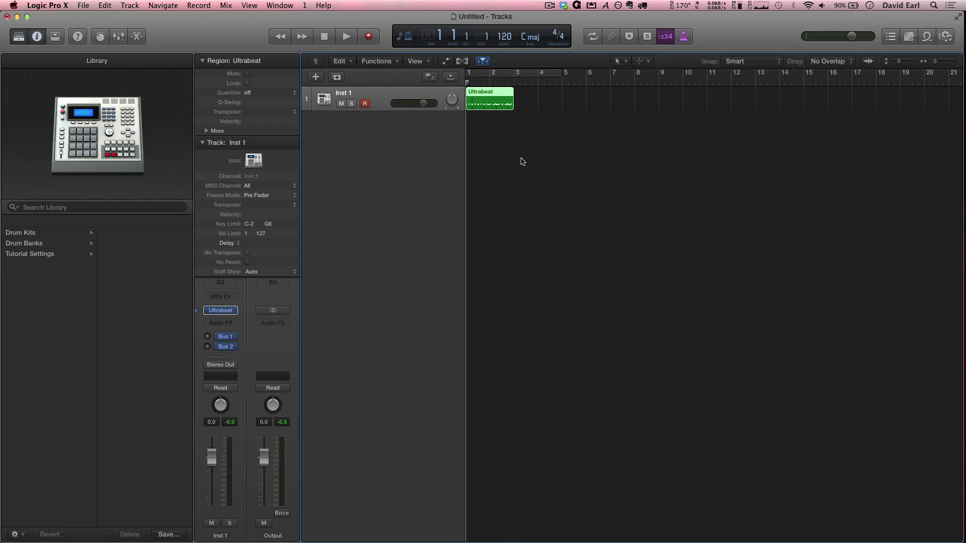
Reopen the Ultrabeat region in the Piano Roll and delete all of its notes.
click(510, 137)
click(495, 106)
mouse_move(230, 312)
double_click(495, 107)
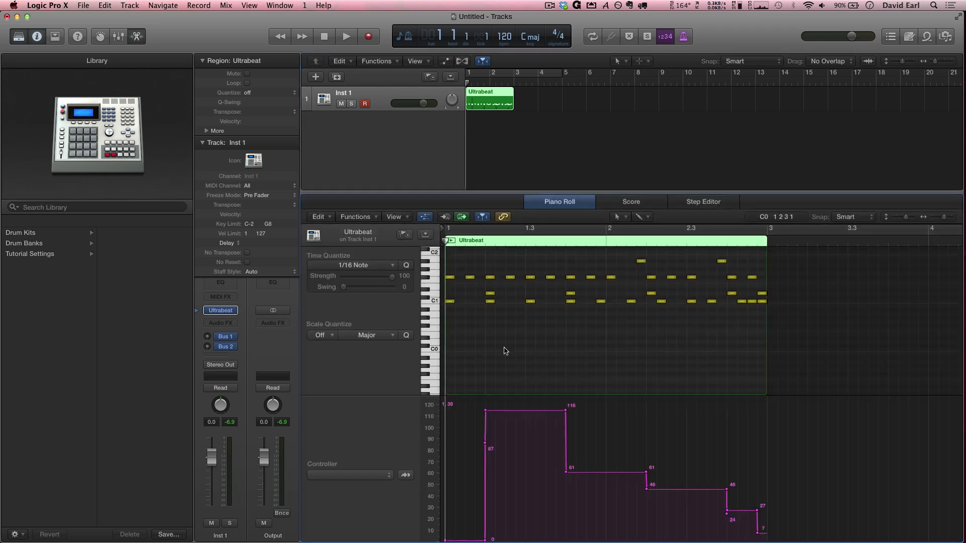
key(super+a)
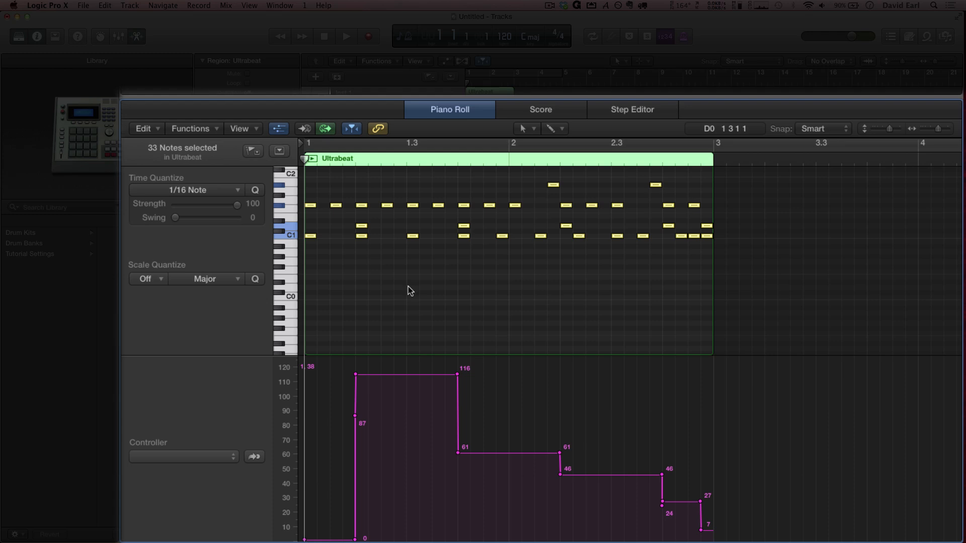
key(Delete)
key(BackSpace)
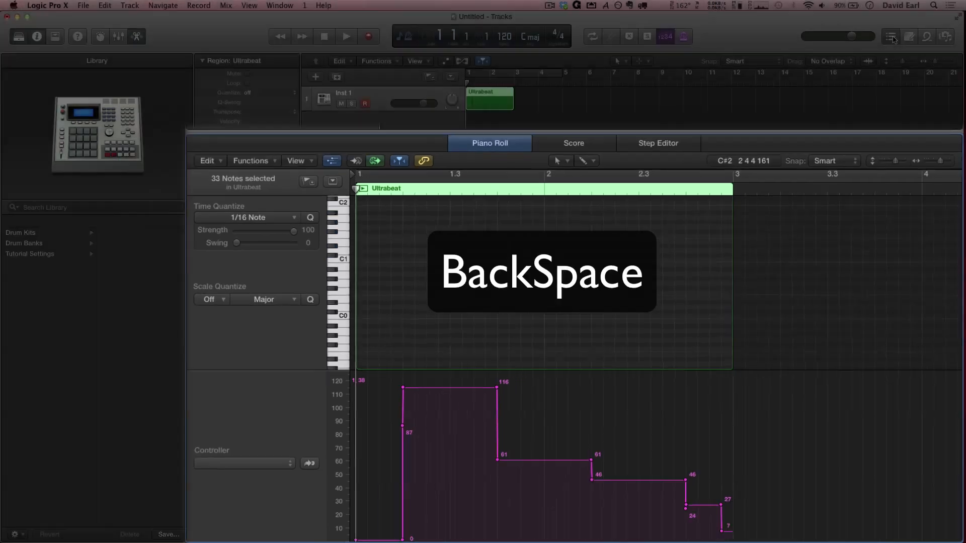
Open the Event List, filter out notes and delete all remaining controller events of the region.
click(892, 38)
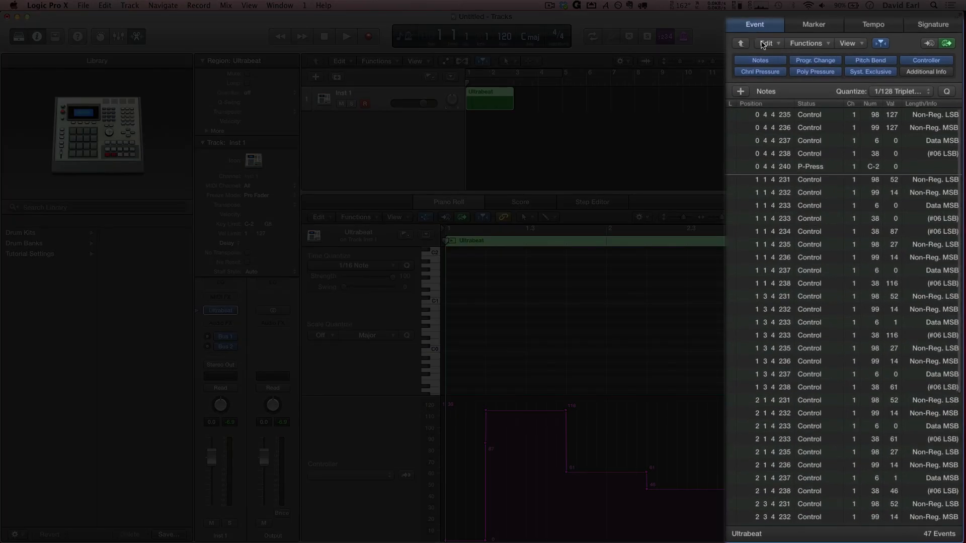
click(761, 61)
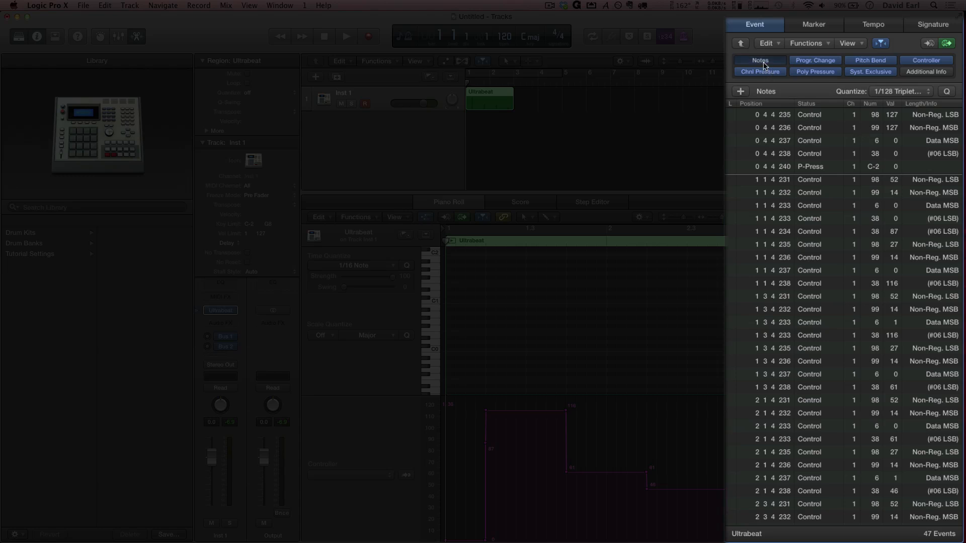
click(827, 180)
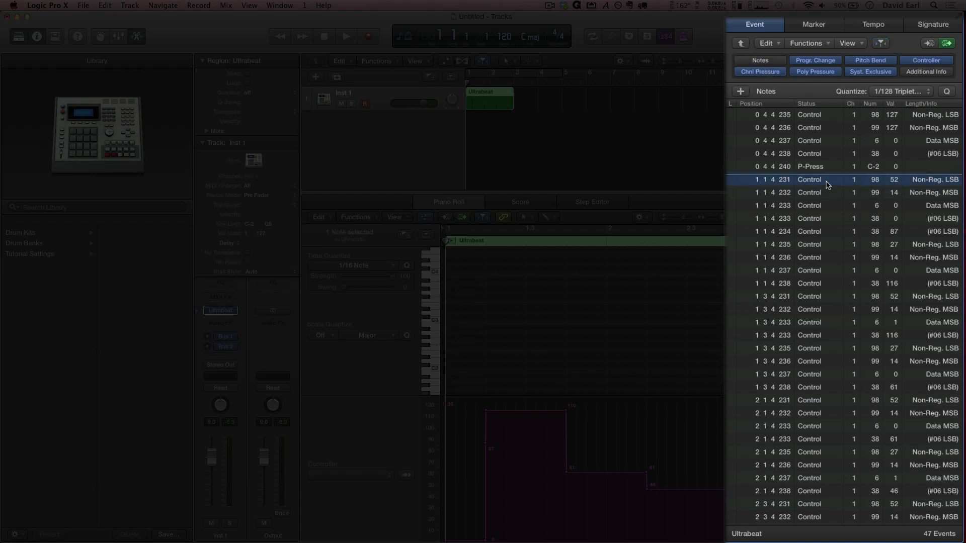
key(super+a)
key(Delete)
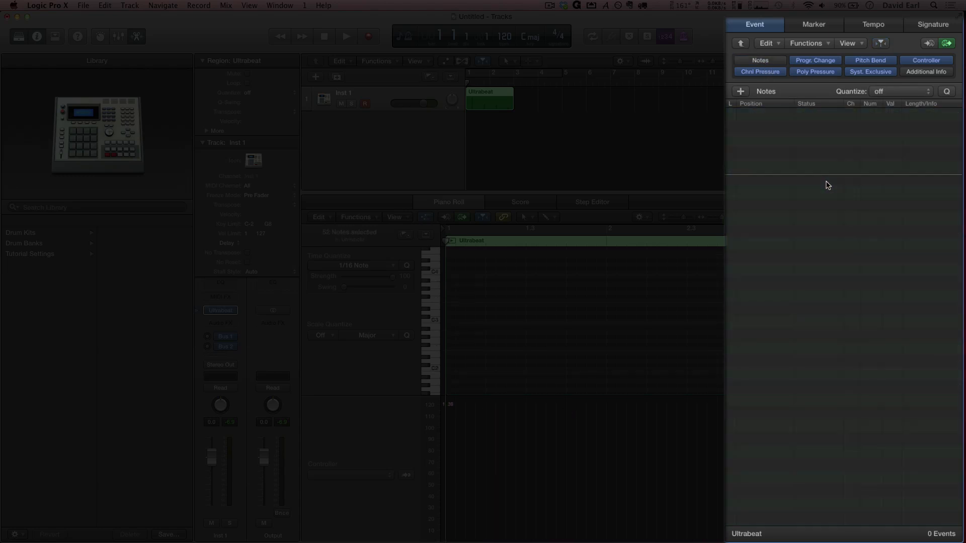
Show the empty region in the Step Editor and choose the GM Drum Kit lane set.
key(e)
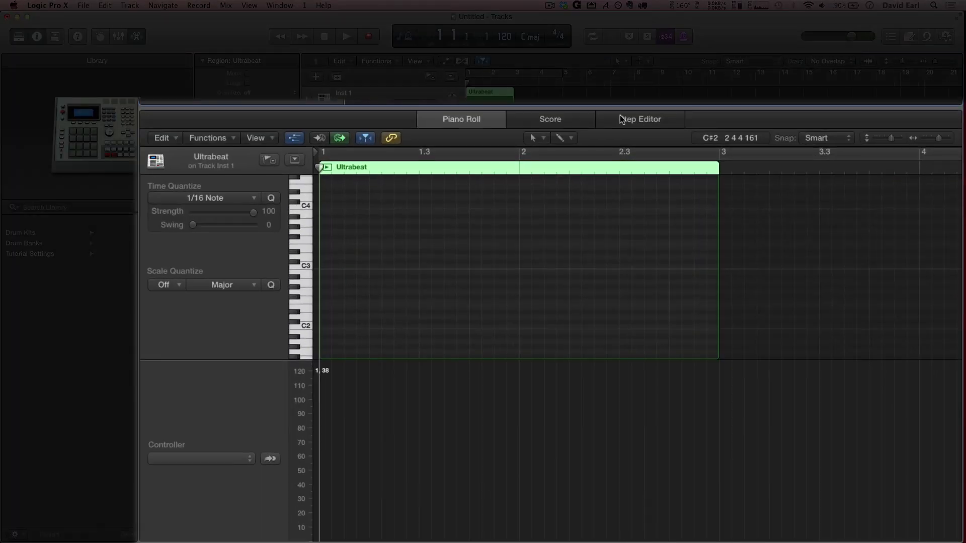
click(689, 204)
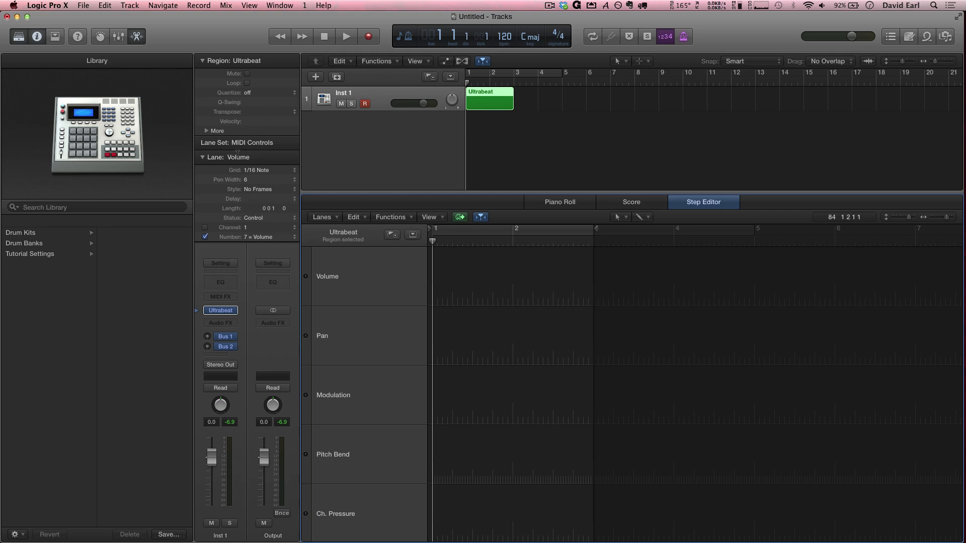
click(263, 143)
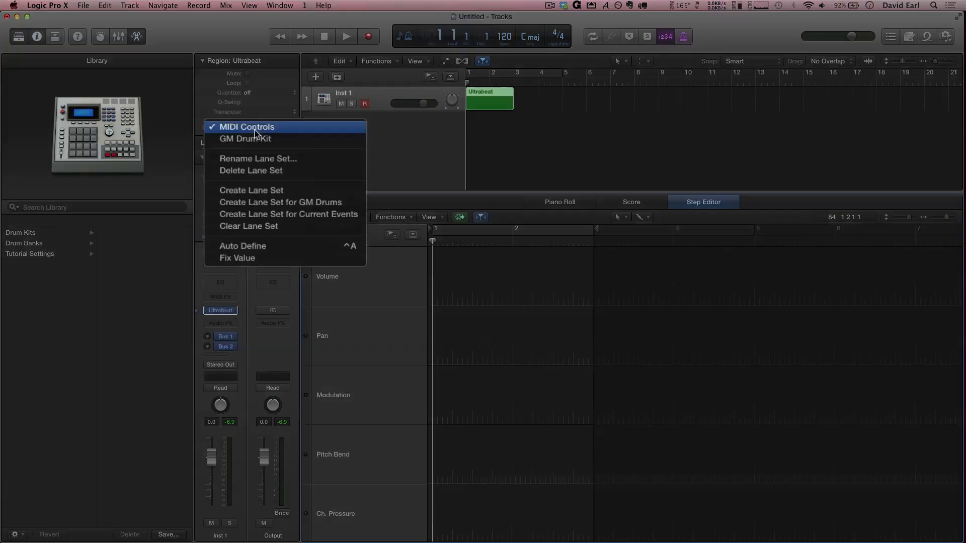
click(251, 115)
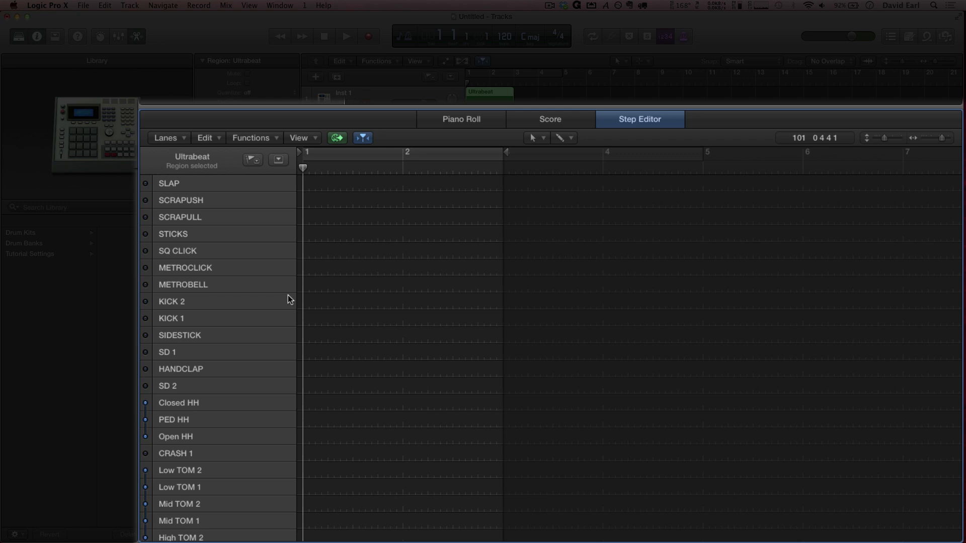
Add KICK 1 hits in bar 1 on 1 1, 1 2, 1 3 1, 1 3 2, 1 4 2 and 1 4 3, with the last two quieter.
click(306, 320)
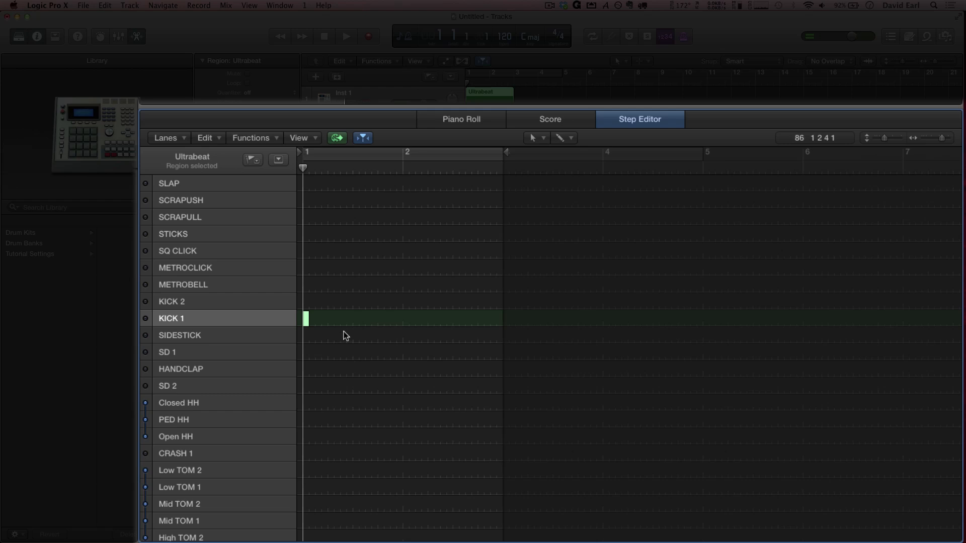
click(331, 320)
click(362, 320)
click(386, 321)
click(392, 320)
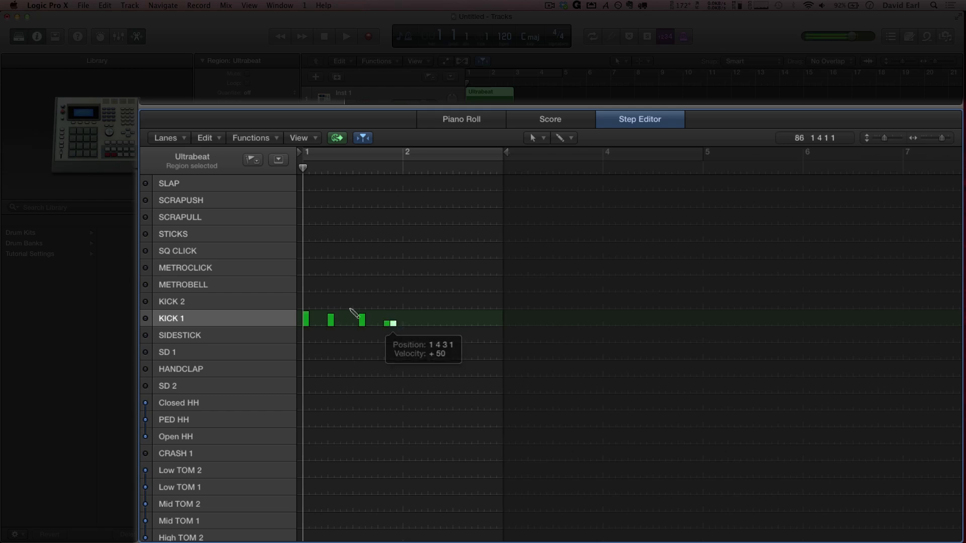
click(359, 317)
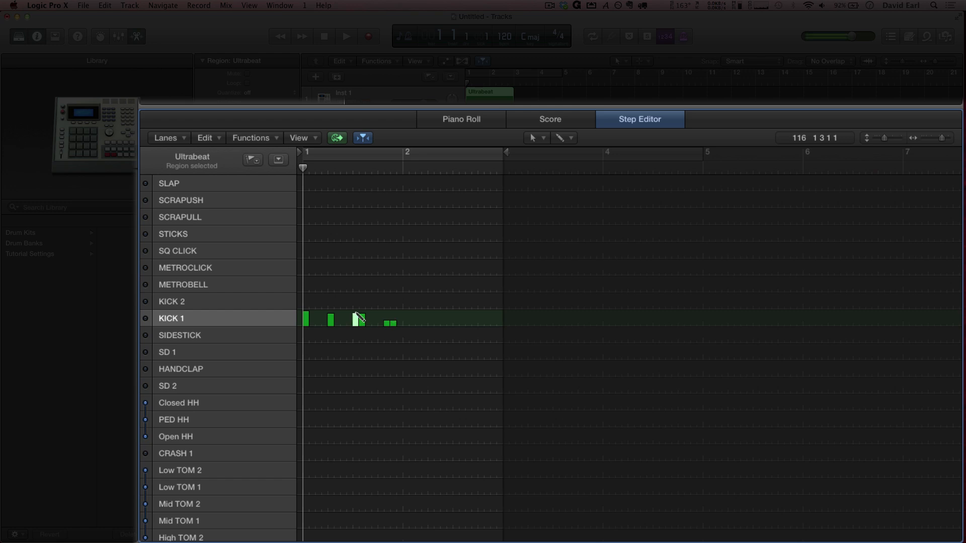
drag(358, 318, 355, 313)
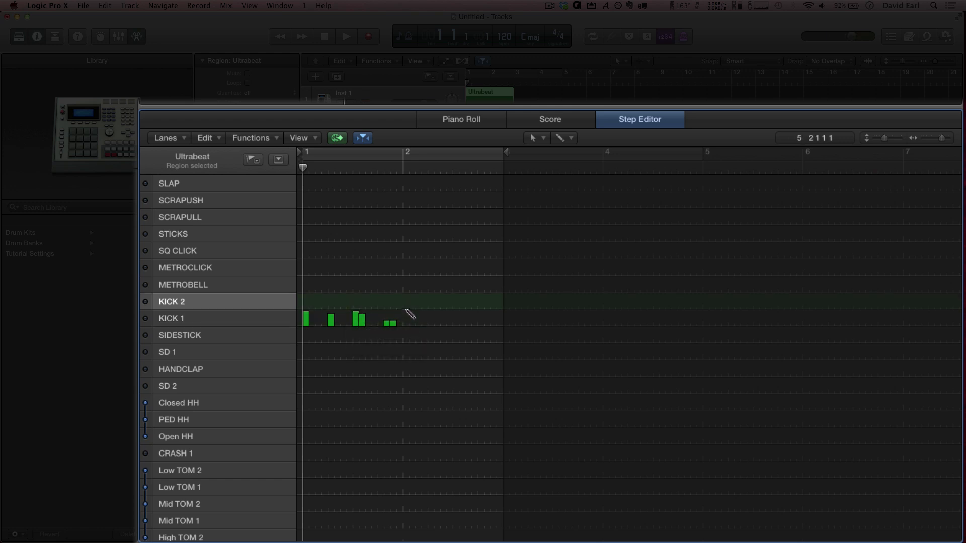
Add KICK 1 hits in bar 2 at 2 1 1, 2 2 1, 2 3 2, 2 4 1 and 2 4 4.
click(405, 317)
click(430, 319)
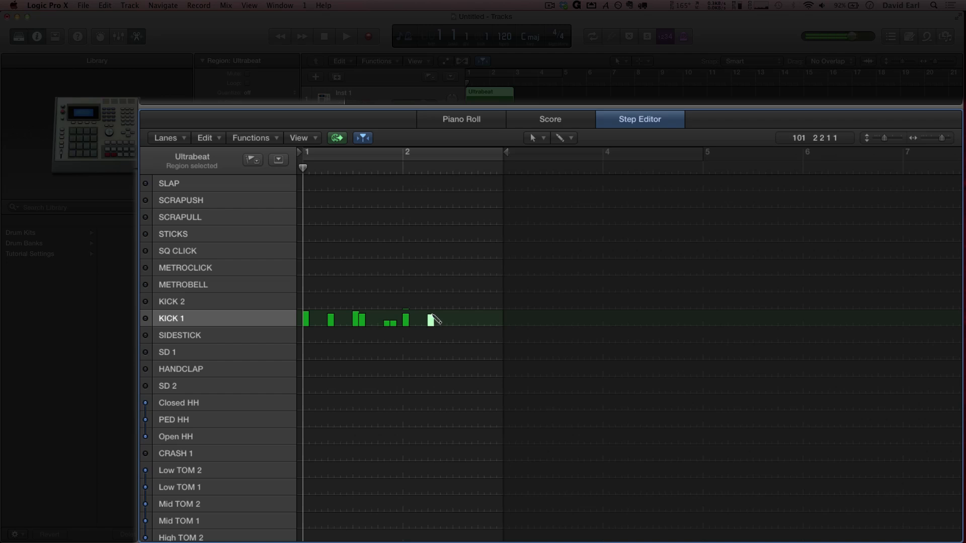
click(461, 319)
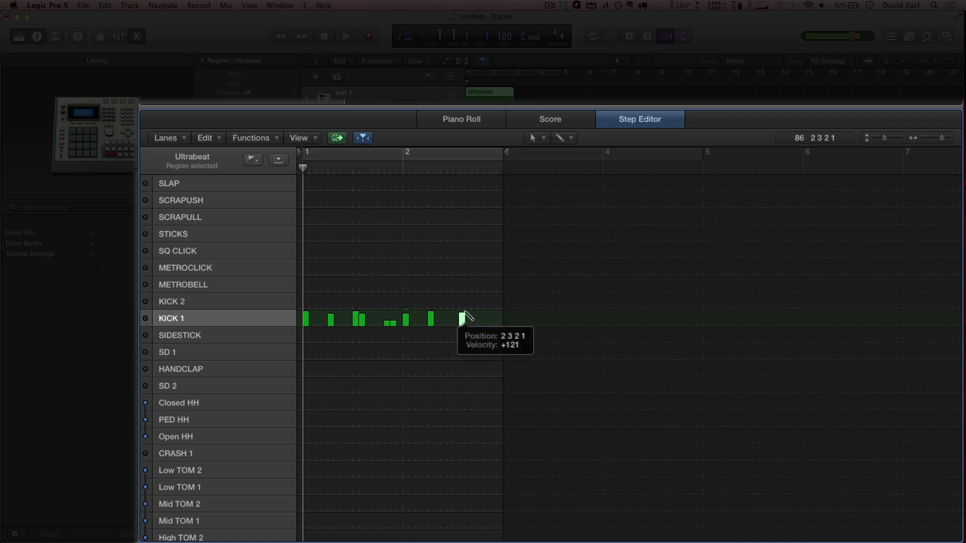
click(481, 319)
click(498, 318)
Play the kick pattern, turn on cycle mode, stop and shorten the cycle range to bars 1 and 2.
key(space)
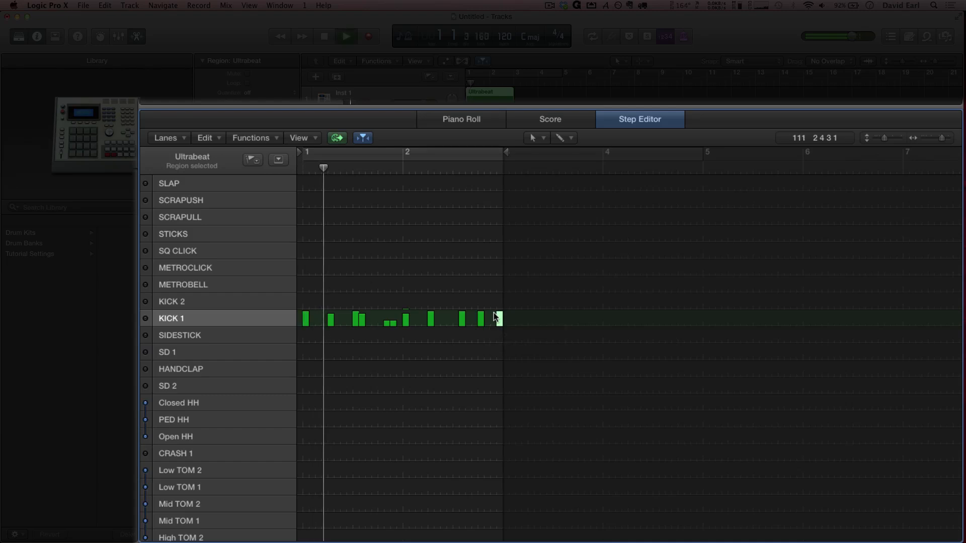
key(c)
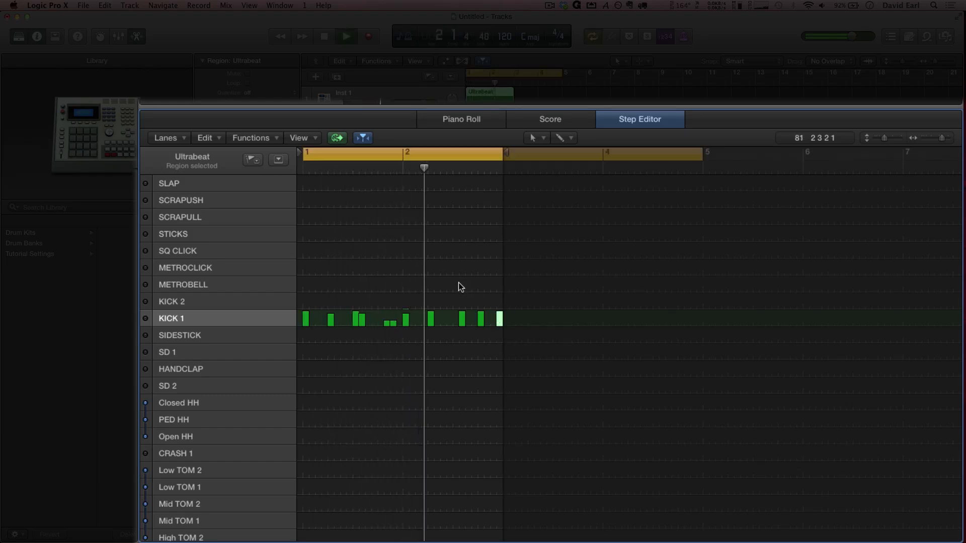
key(space)
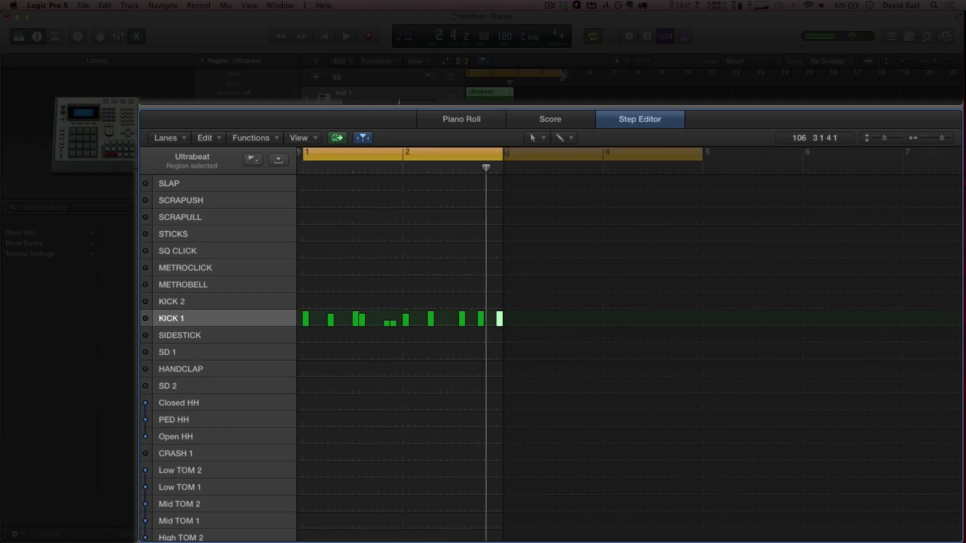
drag(562, 76, 513, 75)
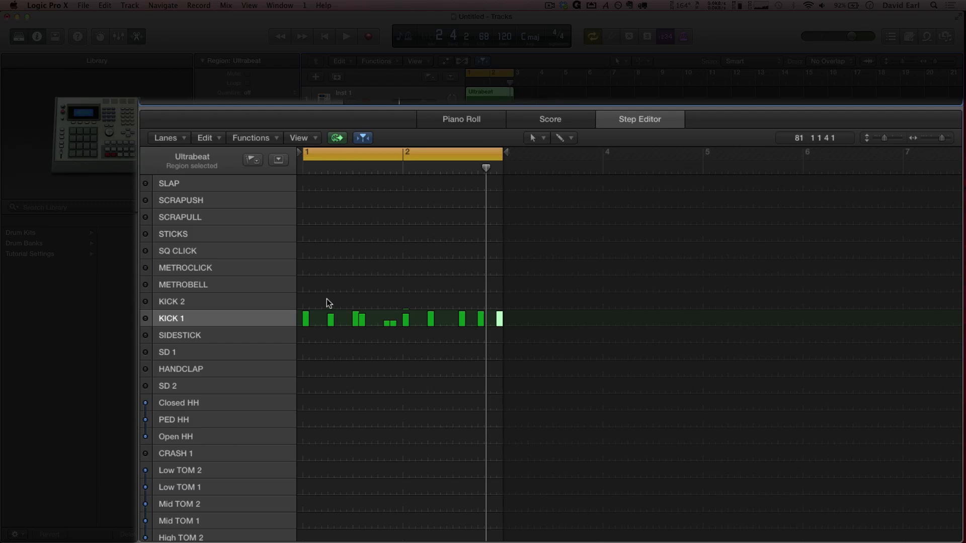
Add SD 1 hits on beats 2 and 4 of bars 1 and 2 and play the kick and snare pattern.
click(331, 353)
click(381, 352)
click(430, 352)
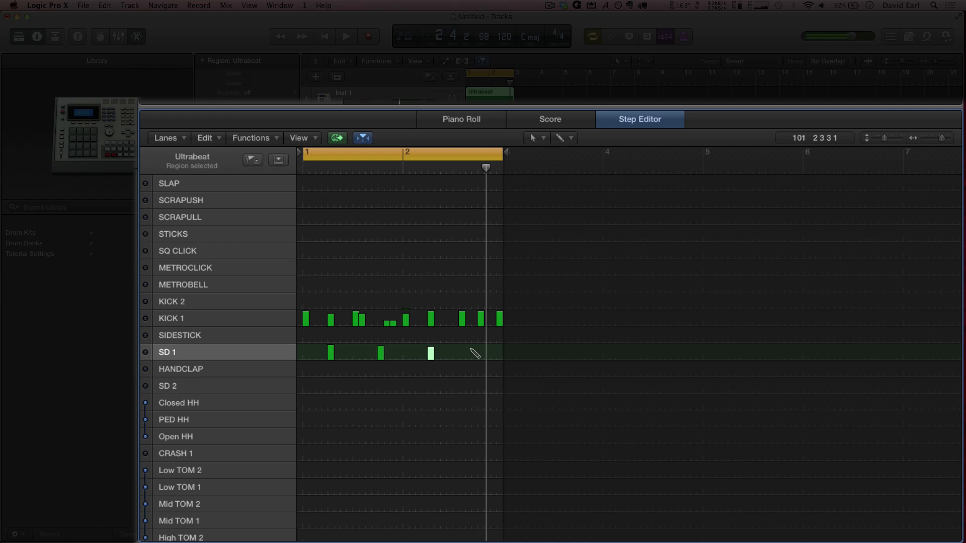
click(480, 353)
key(space)
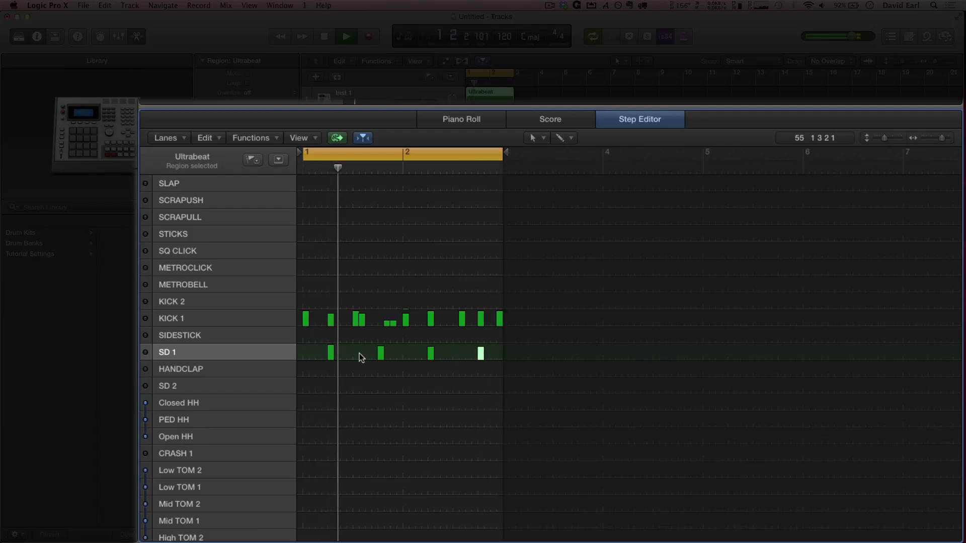
key(space)
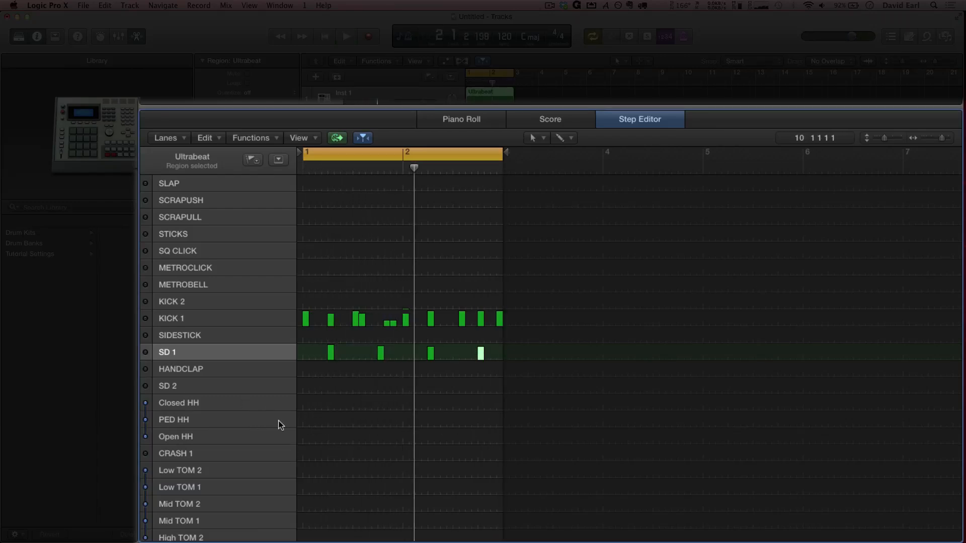
key(space)
drag(304, 387, 315, 386)
click(313, 386)
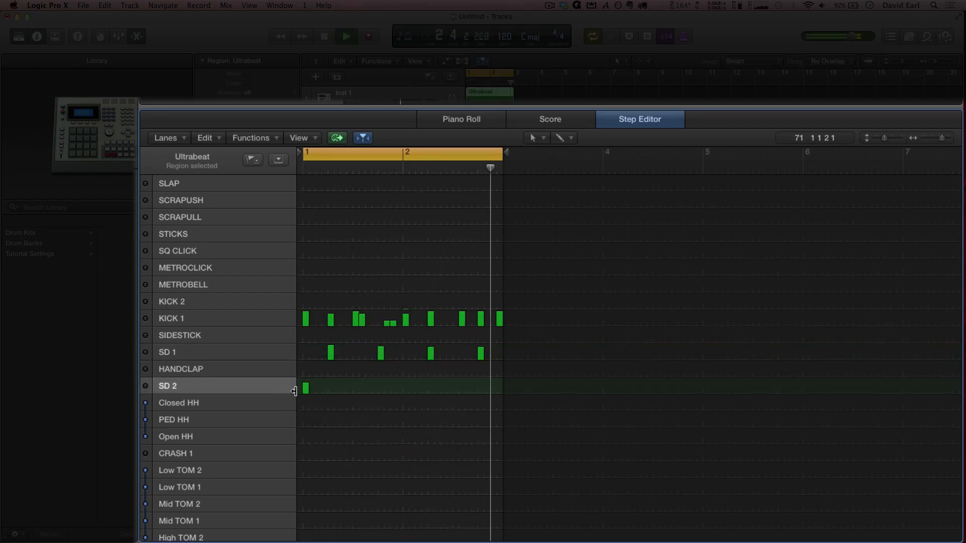
click(306, 388)
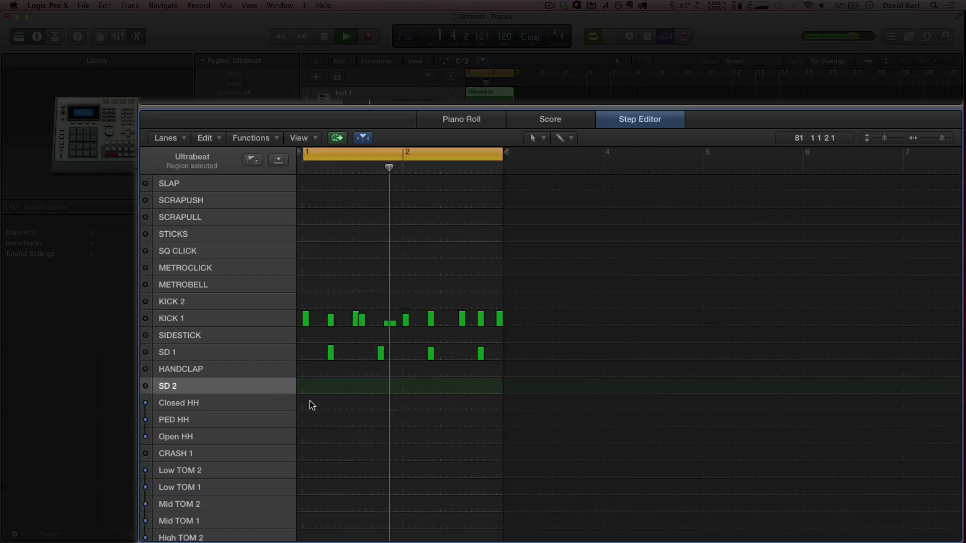
Draw Closed HH hits on every sixteenth note across bars 1 and 2, stop playback and raise the last hit's velocity.
drag(305, 403, 500, 409)
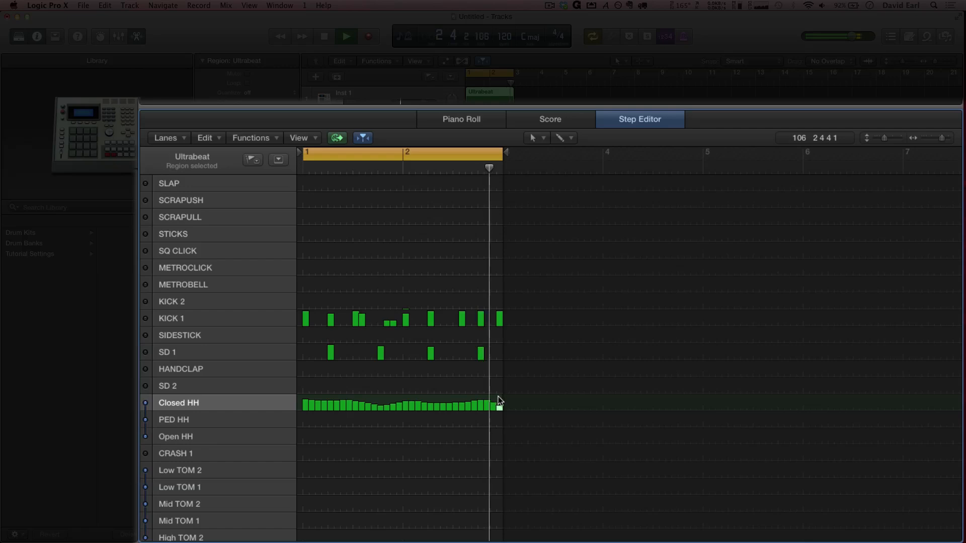
key(space)
click(500, 397)
drag(500, 398, 500, 401)
Reshape the Closed HH velocities with the Line tool, falling through bar 1 and rising through bar 2, and play the beat.
key(t)
click(520, 346)
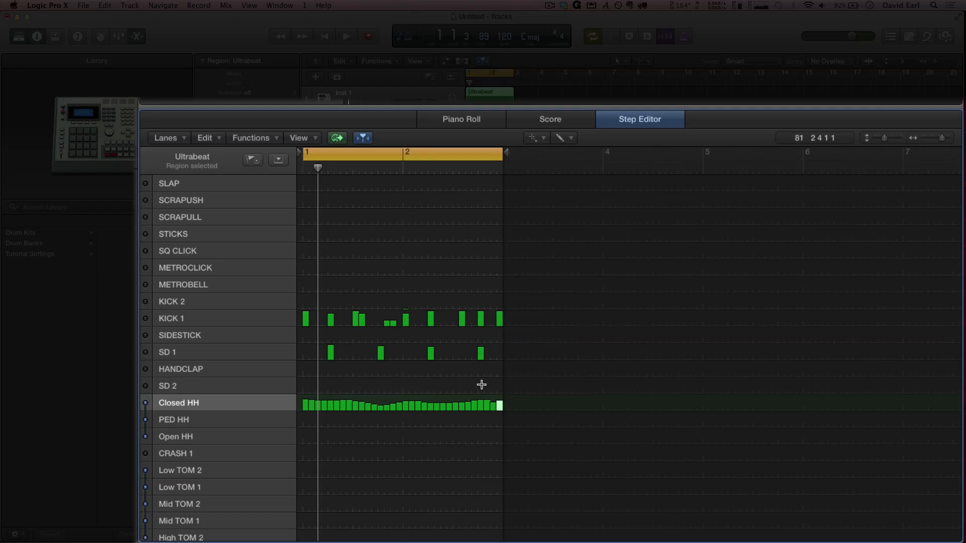
drag(500, 397, 304, 396)
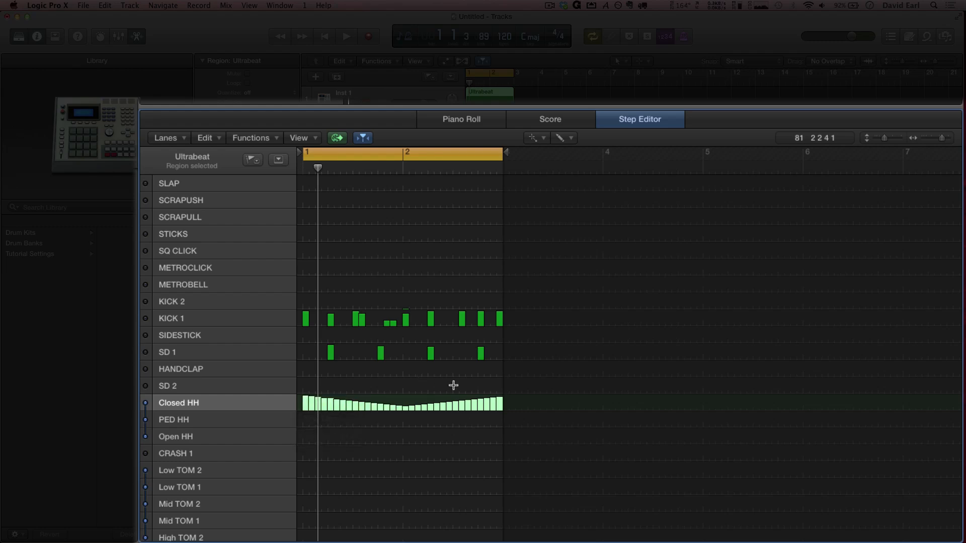
key(space)
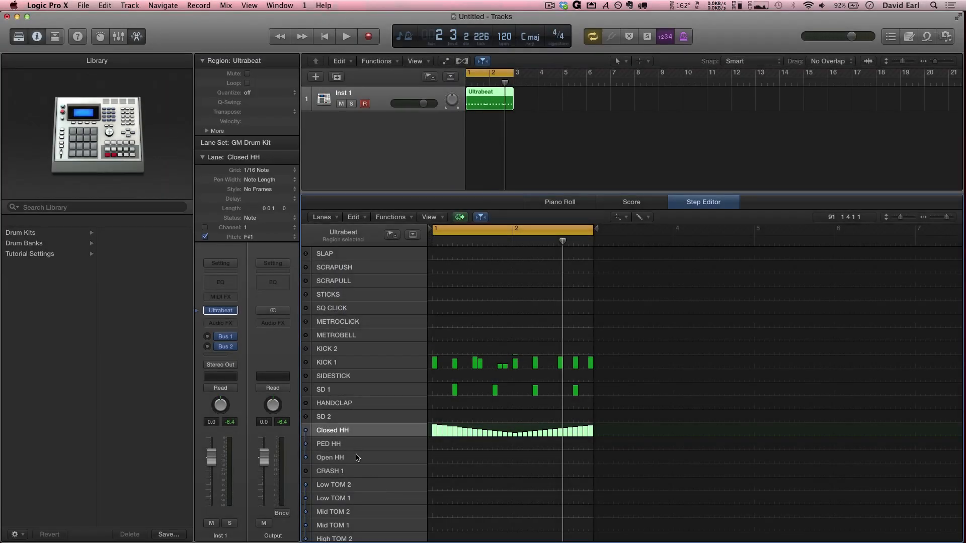
Set the Open HH lane's grid to 1/8 Note and open the lane name for editing.
click(358, 457)
click(262, 171)
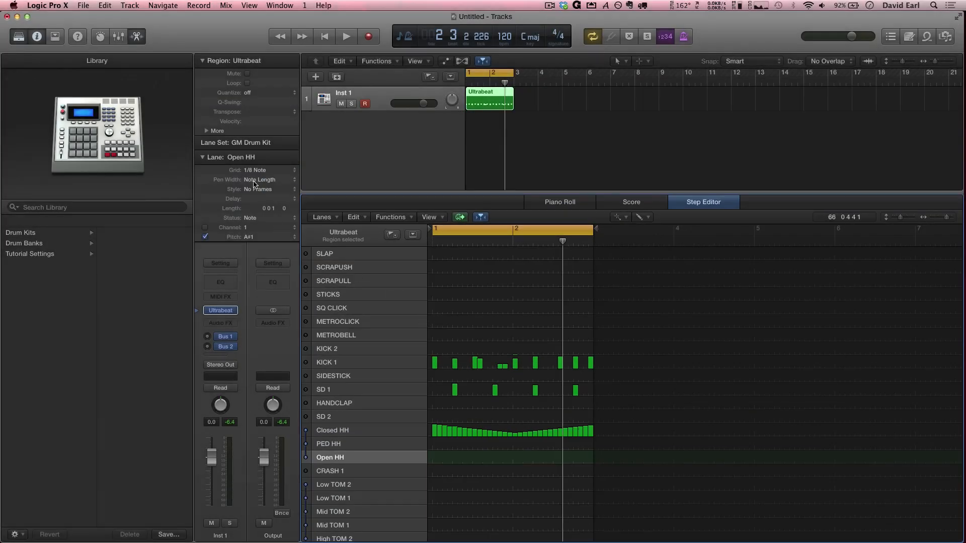
double_click(250, 157)
Switch to the MIDI Controls lane set and look through its lanes from Volume to All Velocities.
click(255, 151)
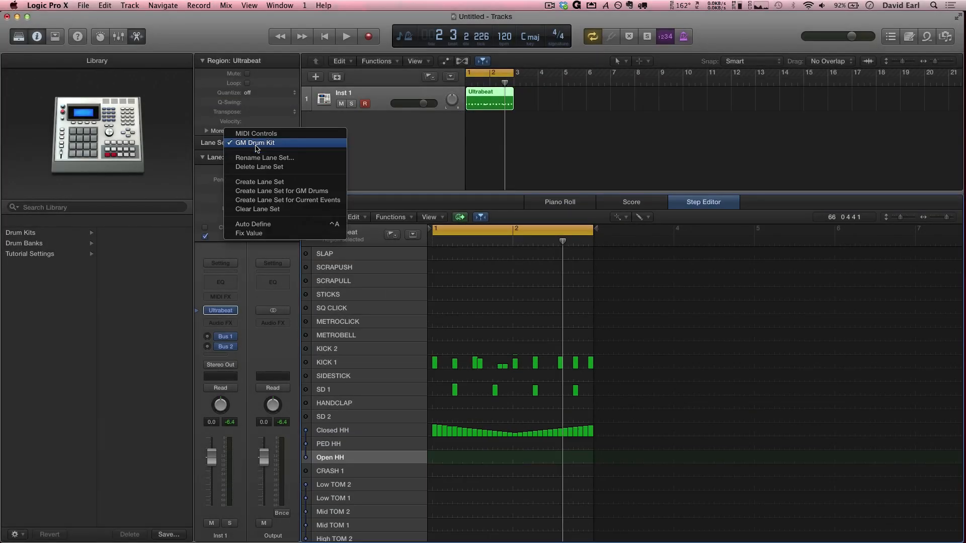
click(264, 138)
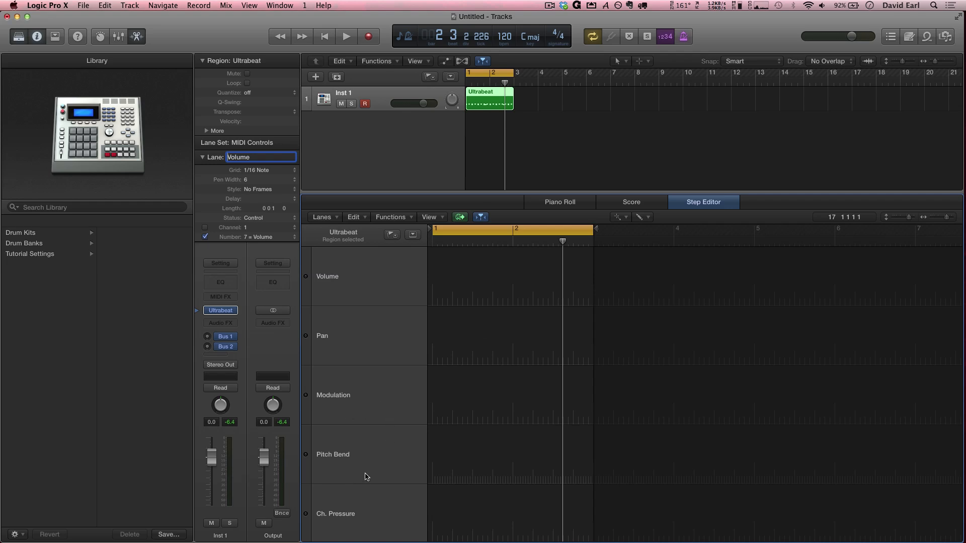
scroll(366, 476, down, 5)
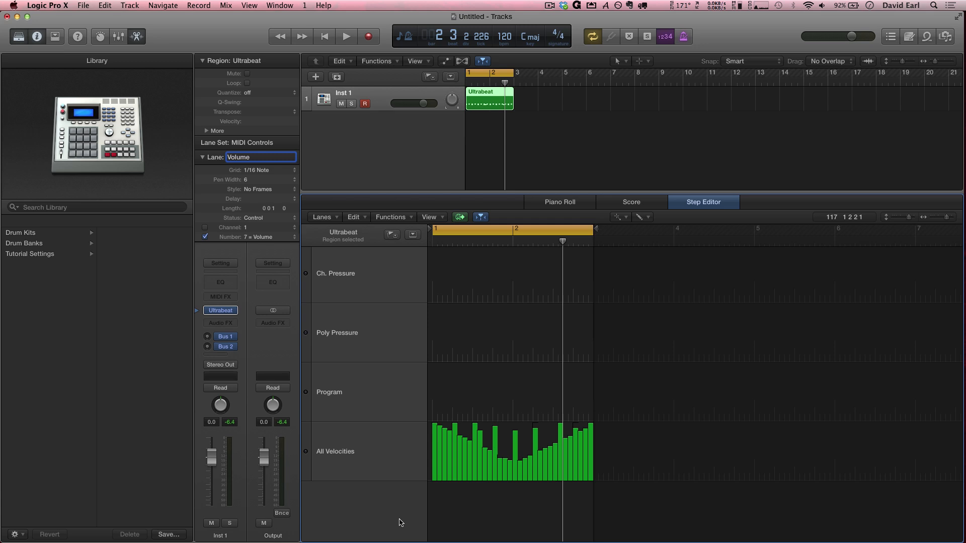
scroll(369, 417, up, 3)
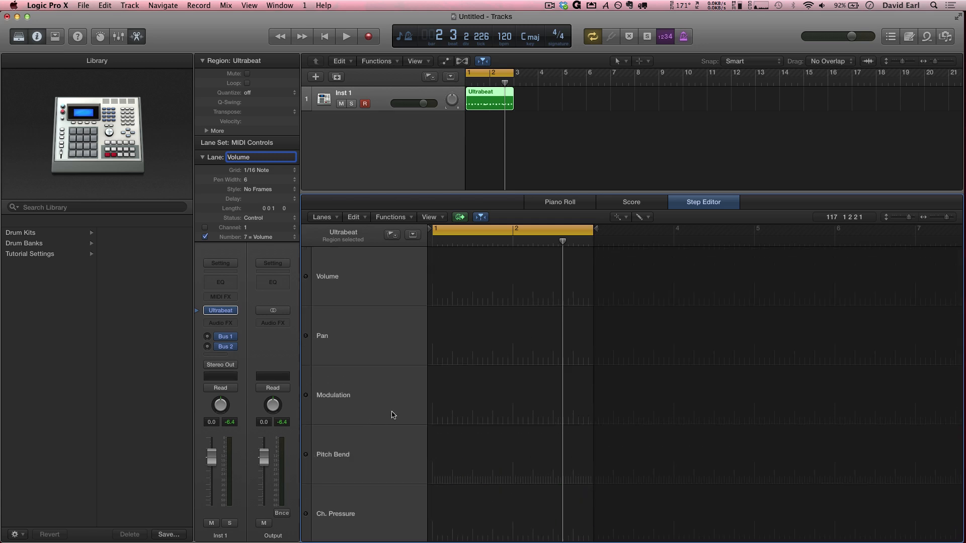